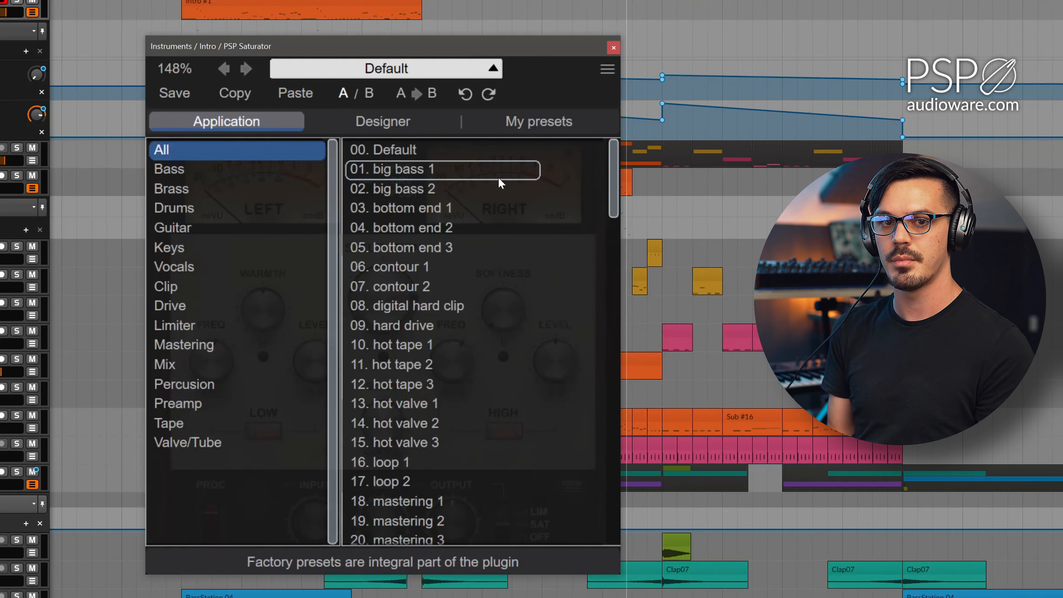
Close the preset list, set the Saturation to 30 and change the Shape to Warm Tape.
click(498, 177)
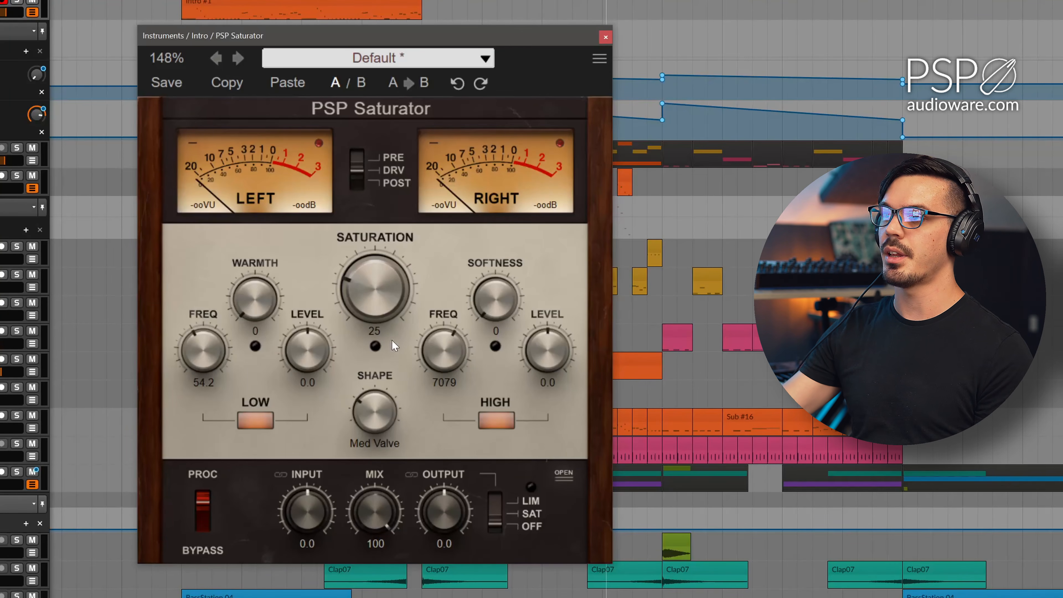
mouse_move(386, 299)
mouse_down()
mouse_move(379, 358)
mouse_move(379, 186)
mouse_move(398, 191)
mouse_move(400, 302)
mouse_up()
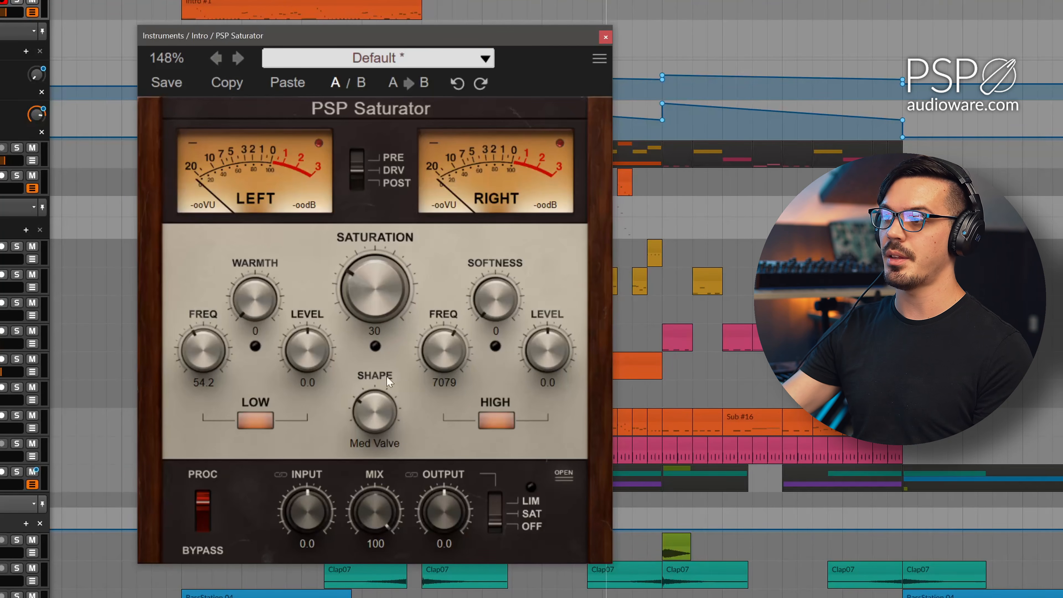
drag(382, 439, 382, 391)
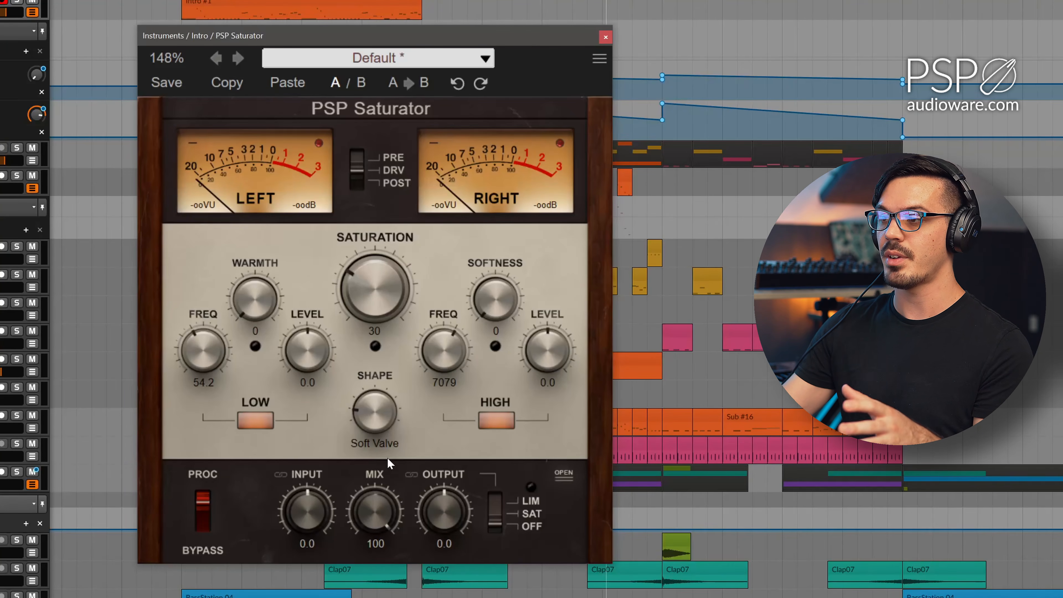
drag(378, 424, 368, 348)
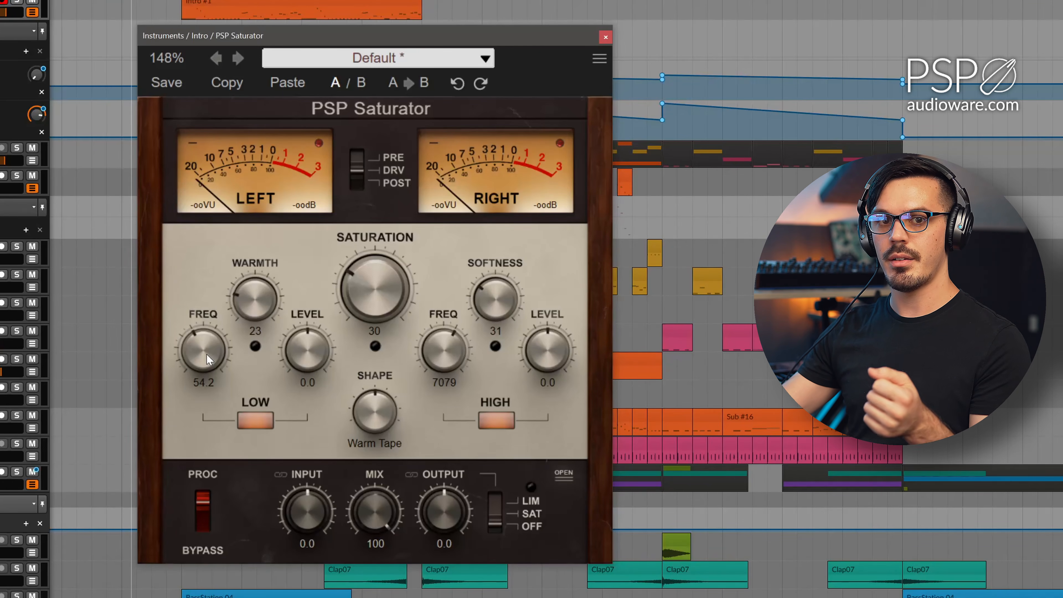
Set the low band's Warmth to 39 and its Level to -1.6.
drag(262, 296, 267, 271)
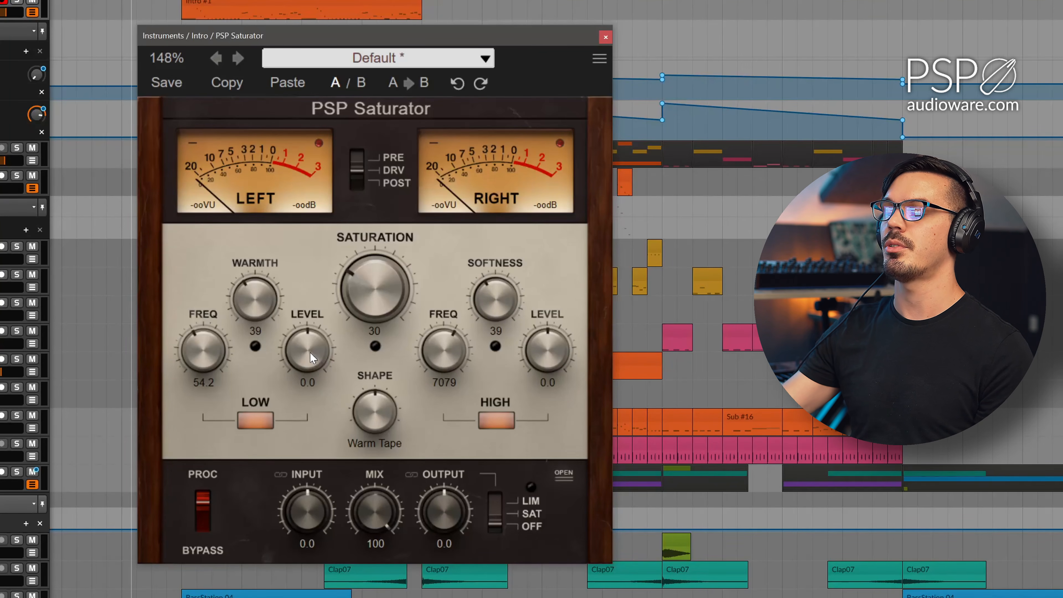
drag(304, 298, 311, 310)
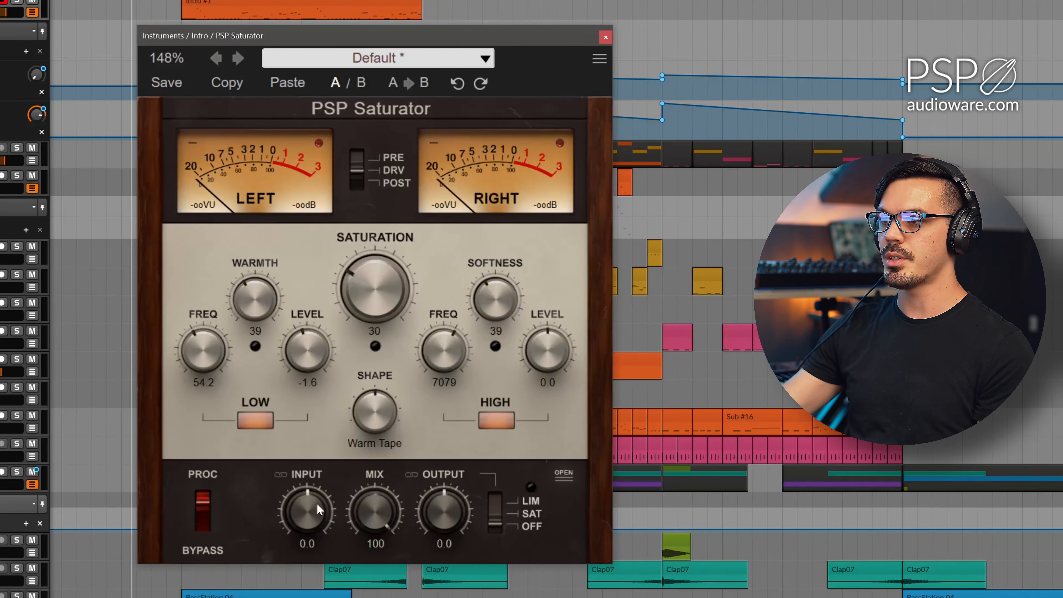
Try out the Input and Output gains separately and linked, and reset both to 0.0.
mouse_move(317, 503)
mouse_down()
mouse_move(313, 480)
mouse_move(316, 517)
mouse_up()
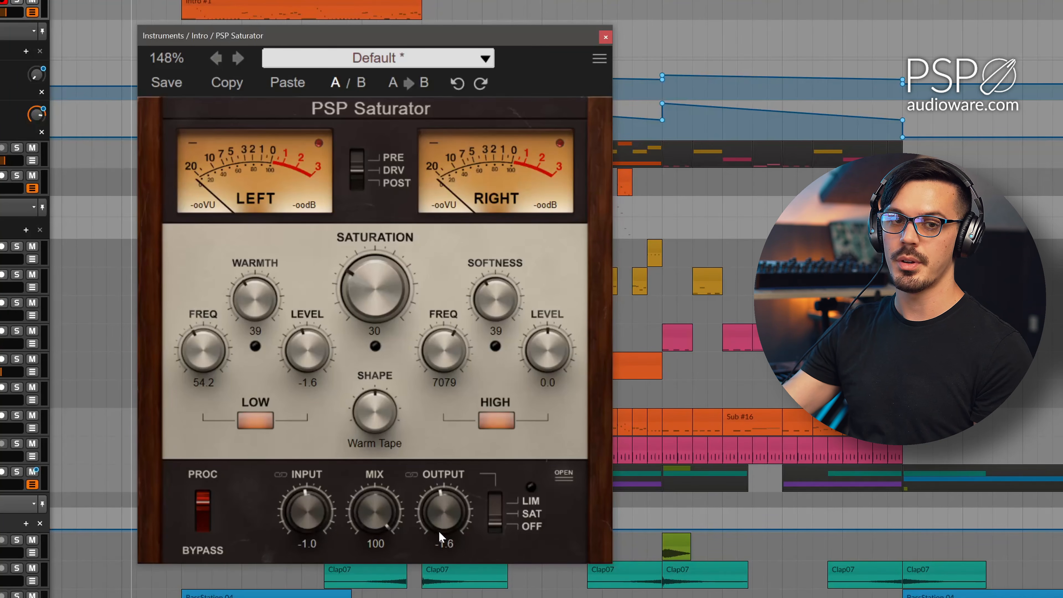
drag(439, 531, 420, 482)
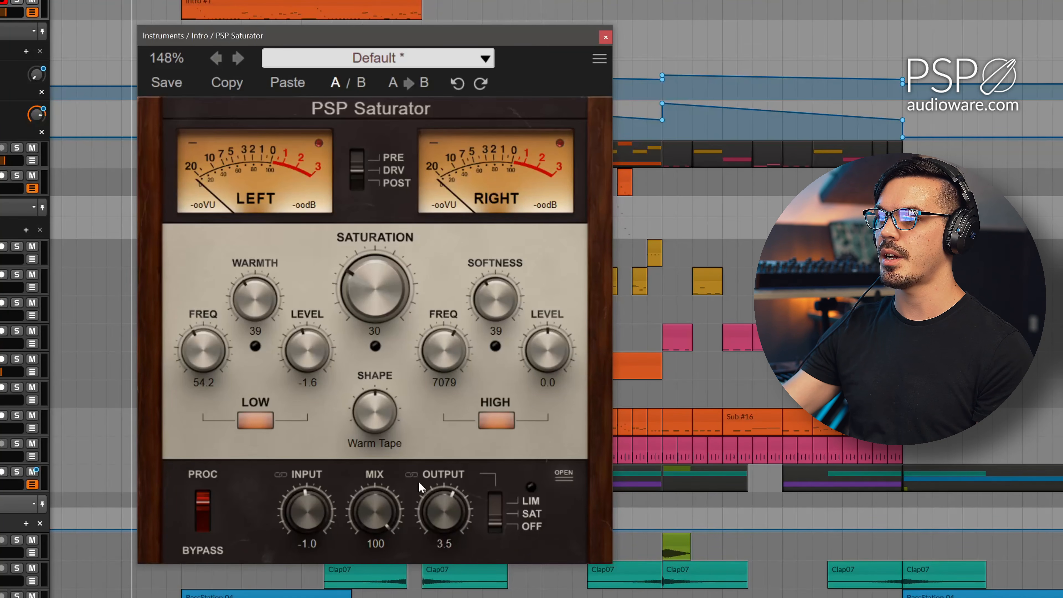
click(417, 477)
drag(318, 503, 318, 568)
click(279, 474)
click(282, 477)
mouse_move(303, 510)
mouse_down()
mouse_move(311, 470)
mouse_move(313, 517)
mouse_move(312, 506)
mouse_up()
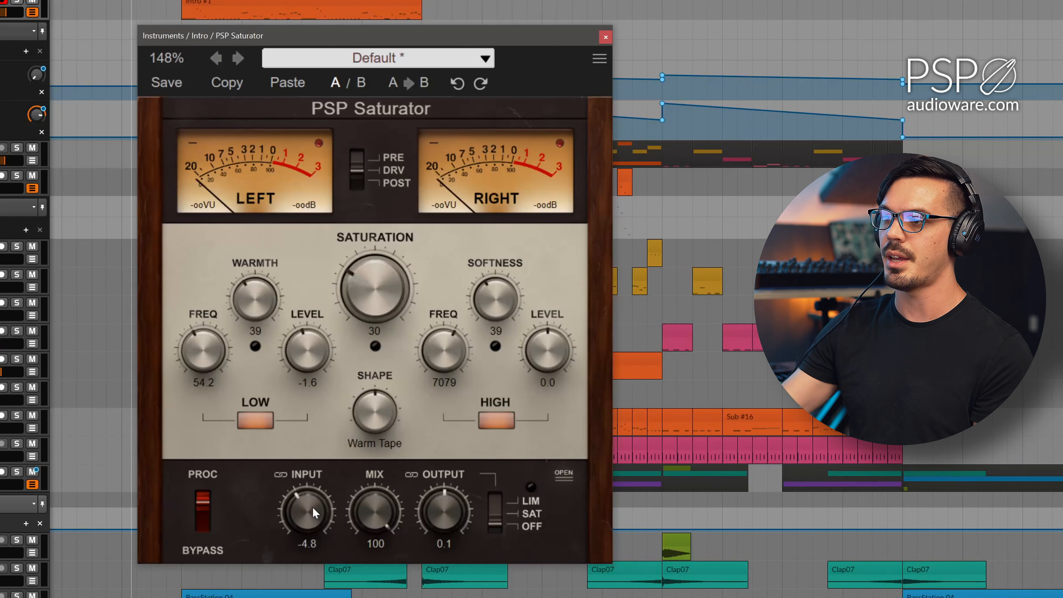
double_click(313, 506)
Try a Mix of 87 and the LIM output mode, returning them to 100 and OFF.
drag(387, 501, 384, 536)
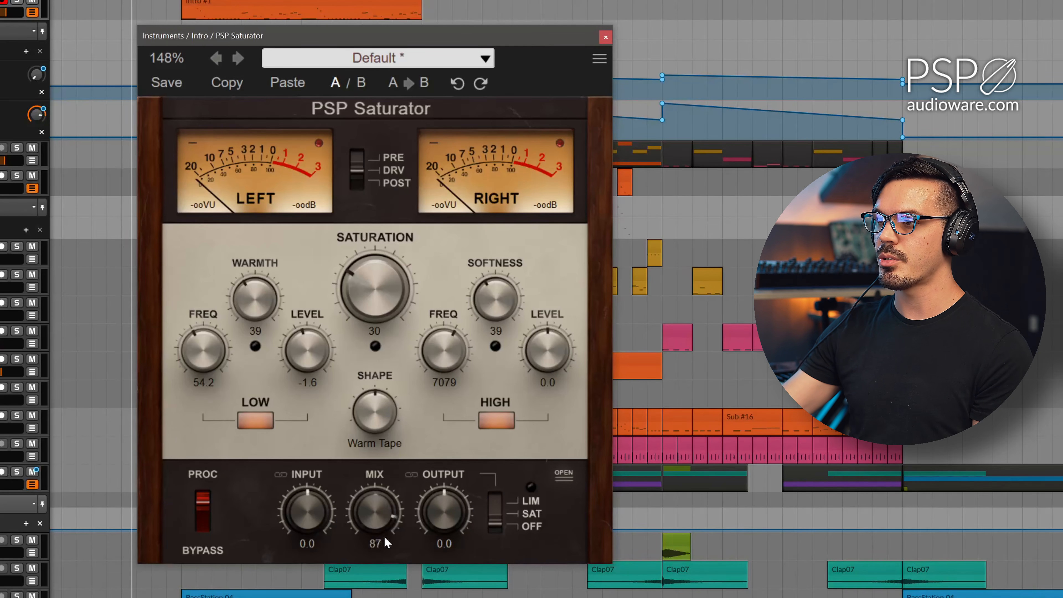
drag(368, 485, 370, 458)
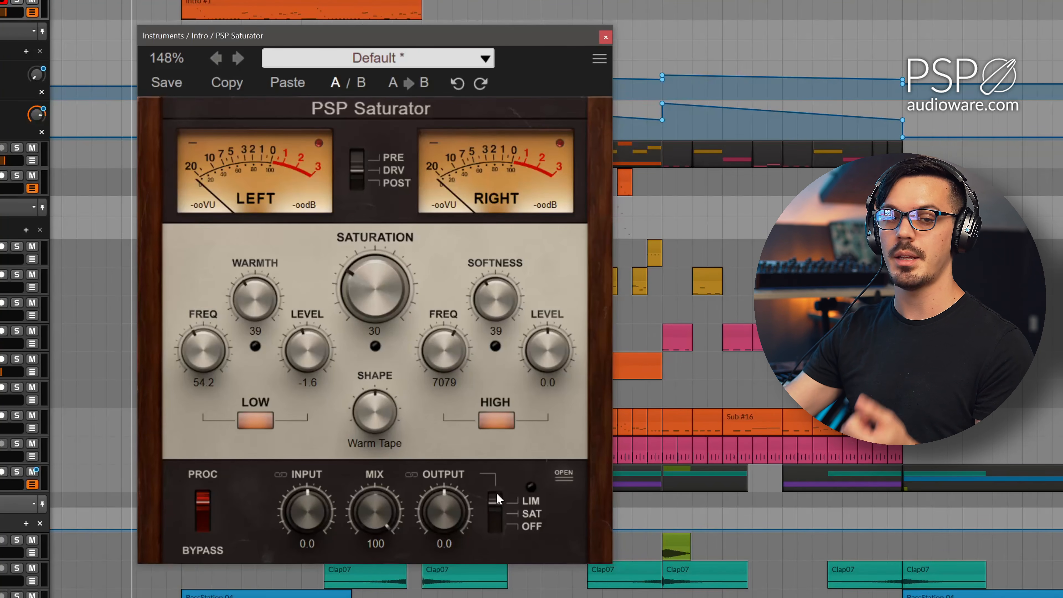
drag(496, 501, 498, 525)
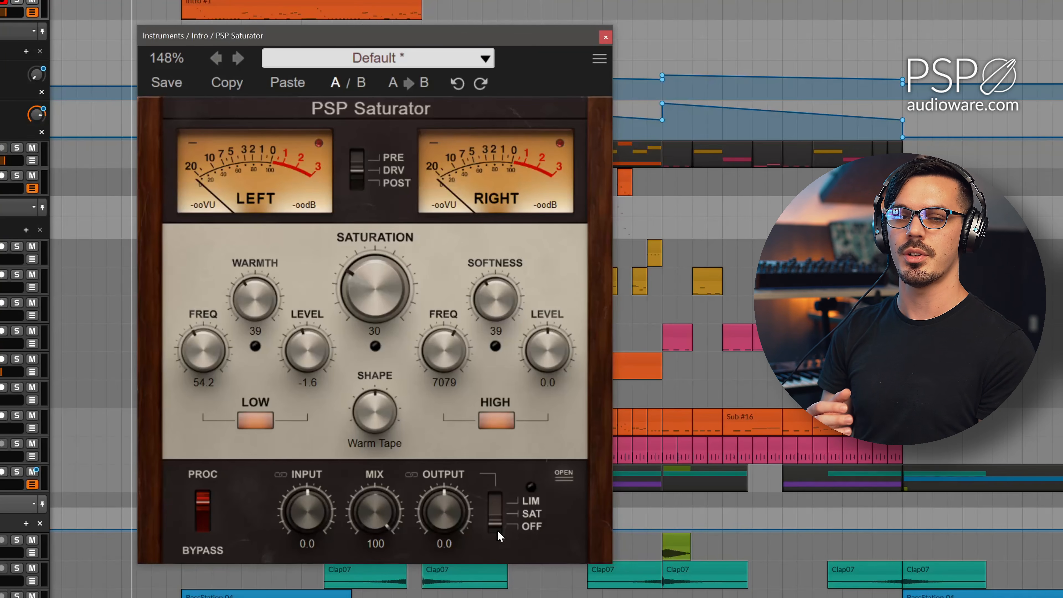
Reveal the advanced settings, set the HPF mode to PrePost with the HPF at 5.0, and hide them again.
click(564, 475)
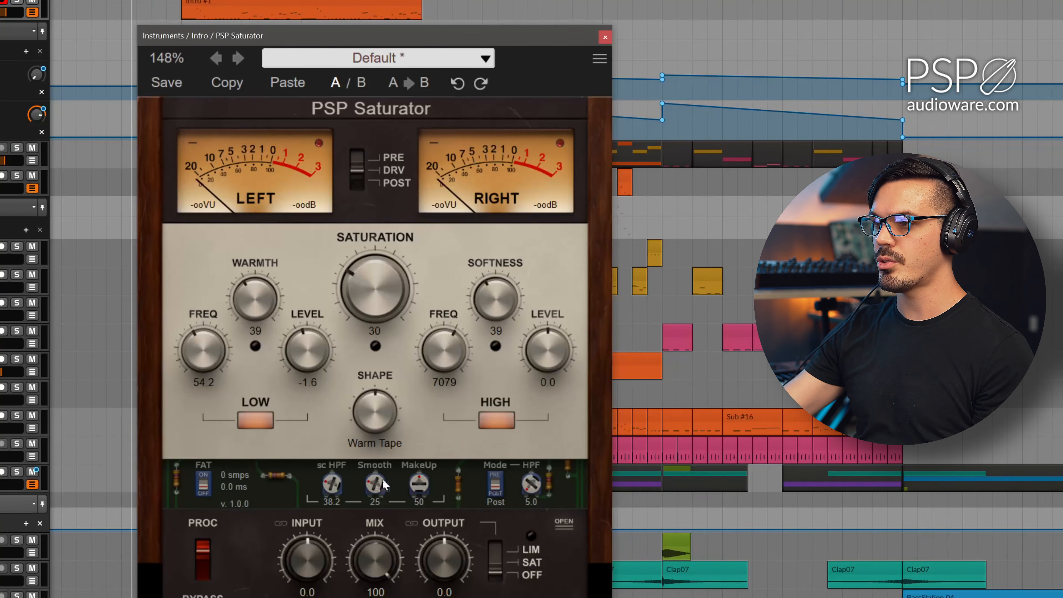
click(500, 485)
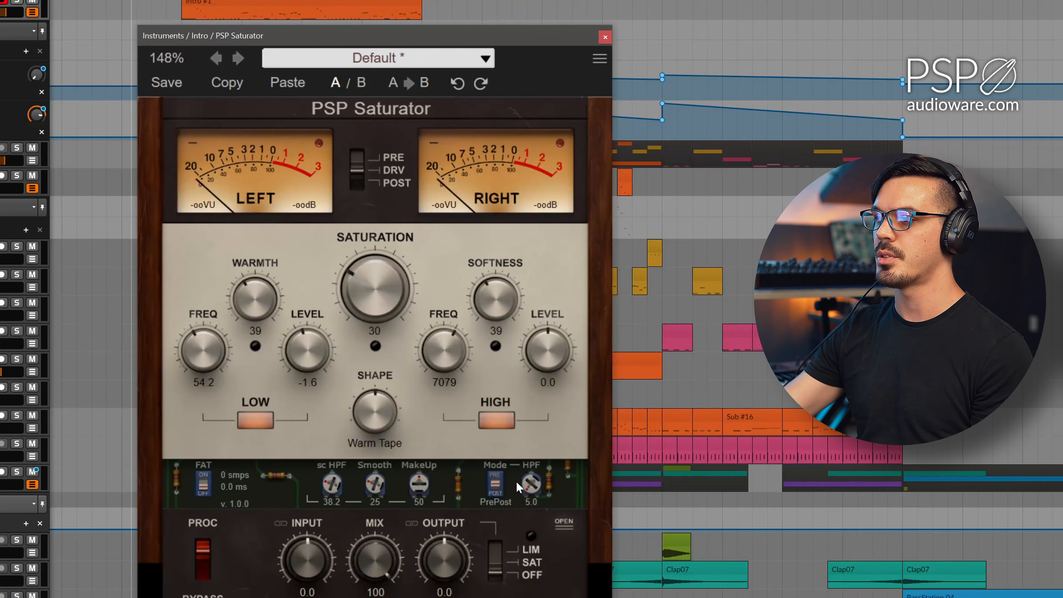
drag(530, 480, 526, 486)
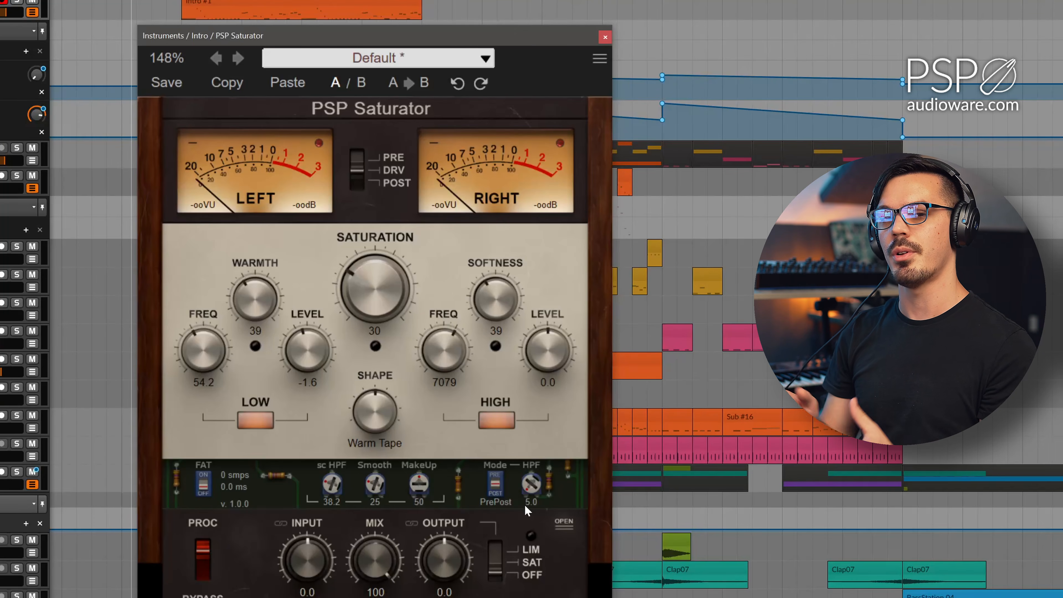
click(563, 522)
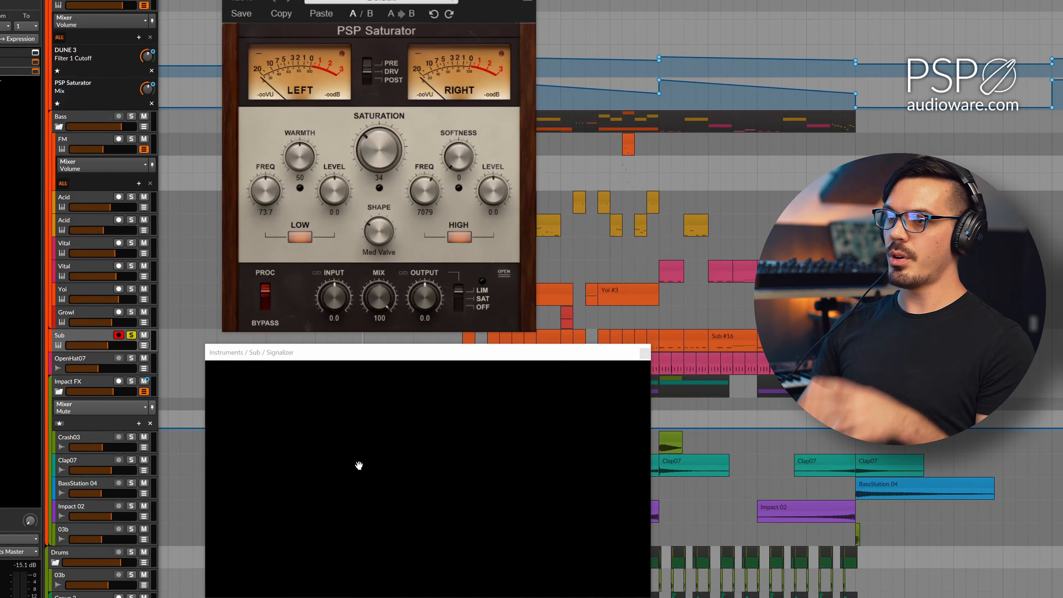
Solo the Sub track and play it with PSP Saturator bypassed and active to compare the harmonics in the spectrum.
click(131, 336)
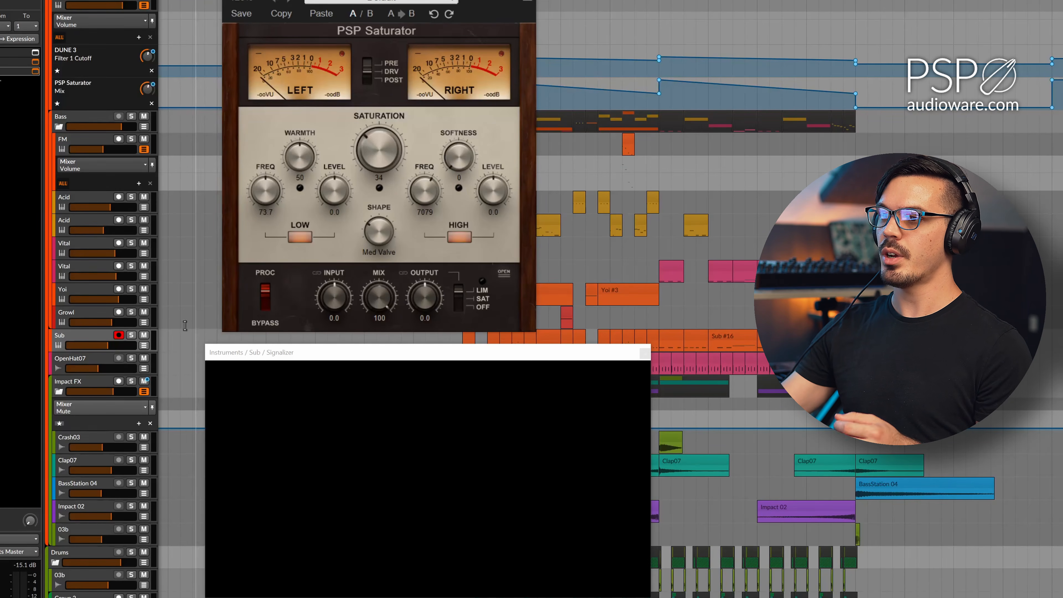
click(132, 336)
click(265, 304)
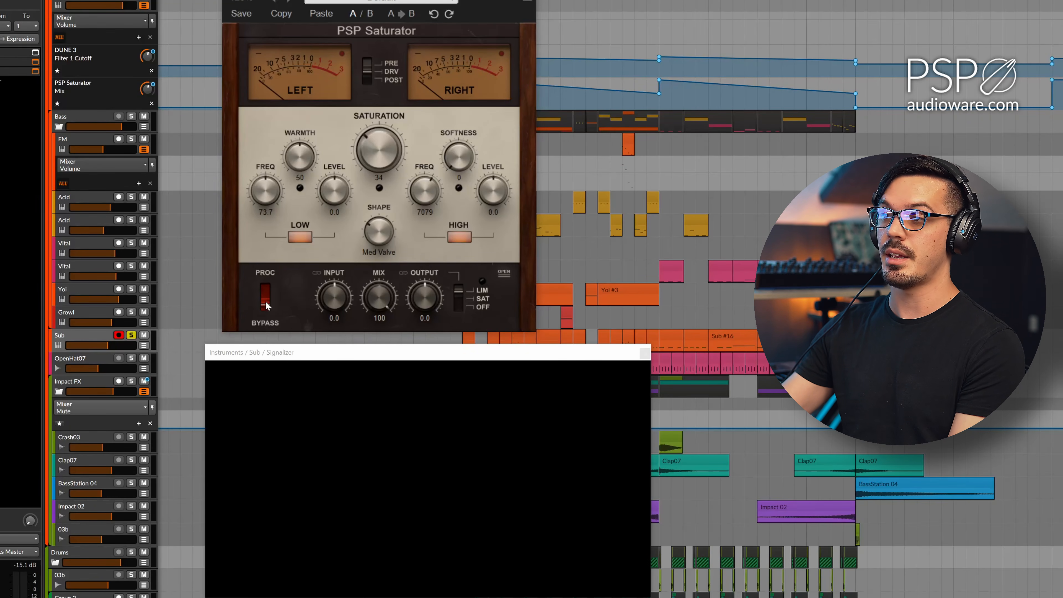
key(space)
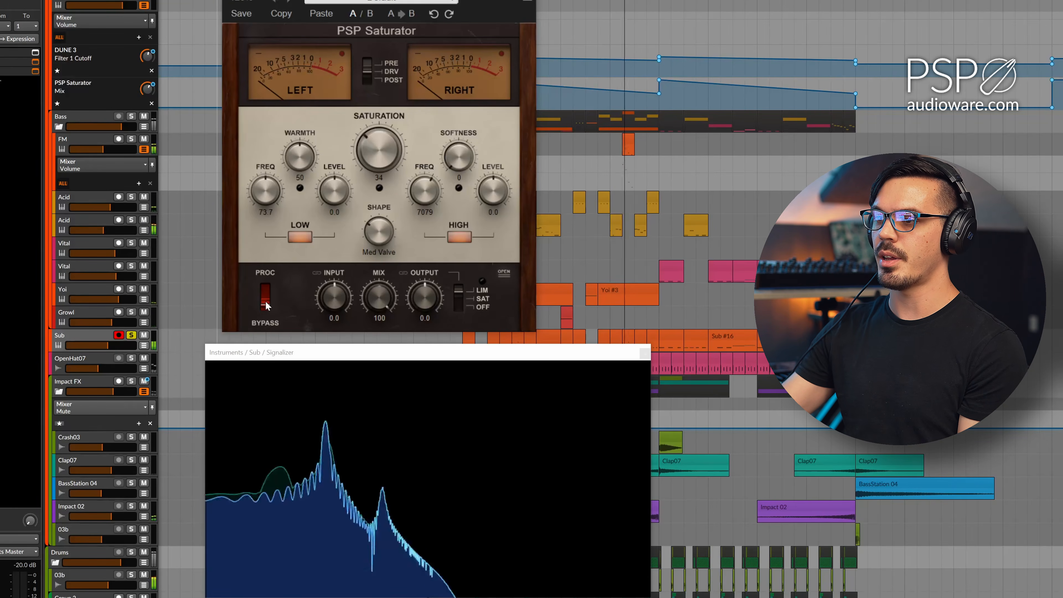
click(266, 306)
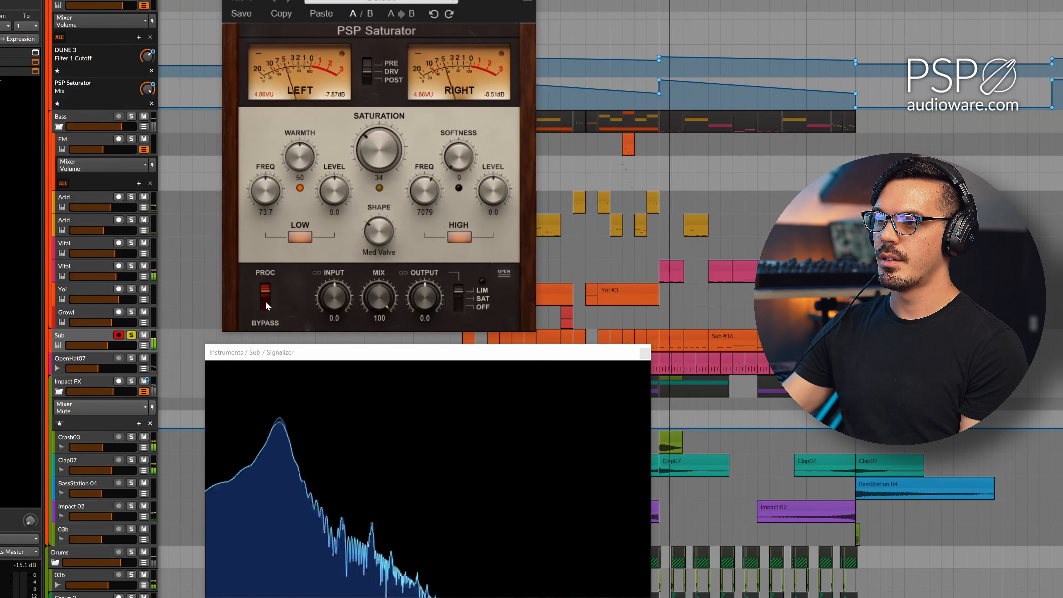
click(265, 301)
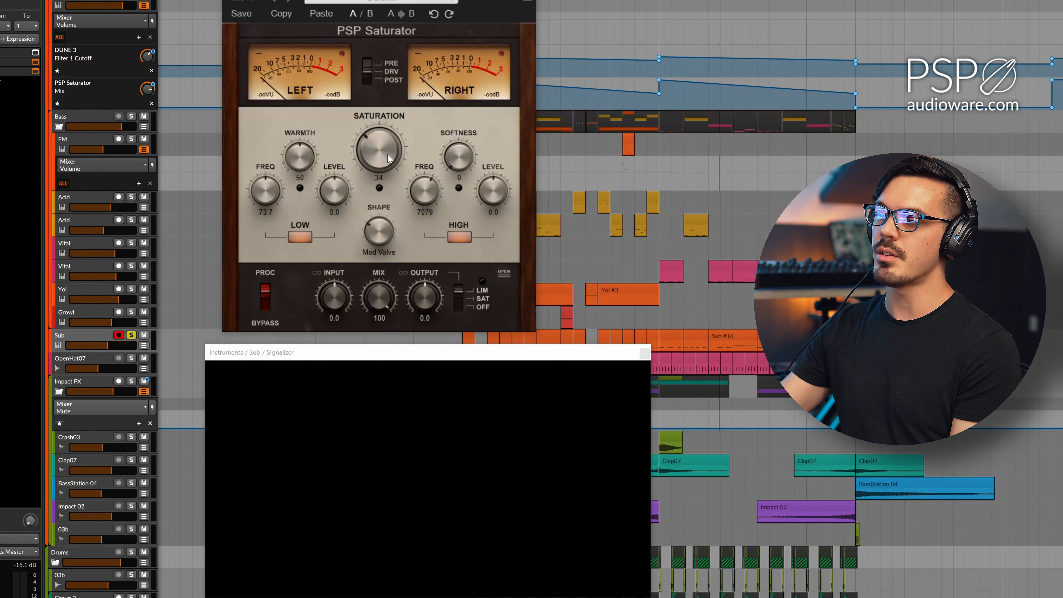
Raise the Sub track's Saturation to 100 during playback, and stop playback.
key(space)
drag(382, 154, 367, 4)
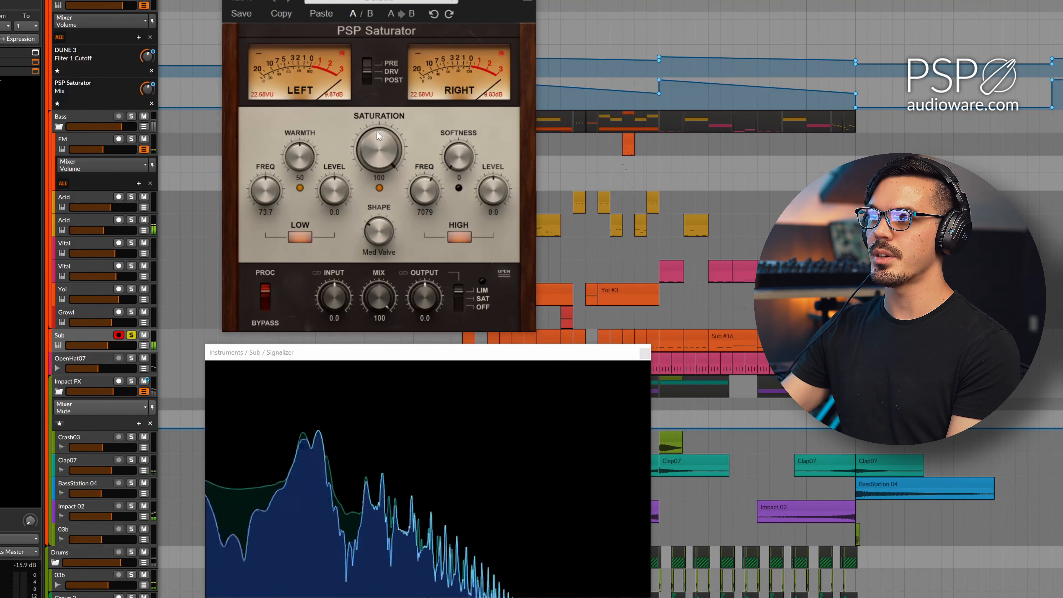
key(space)
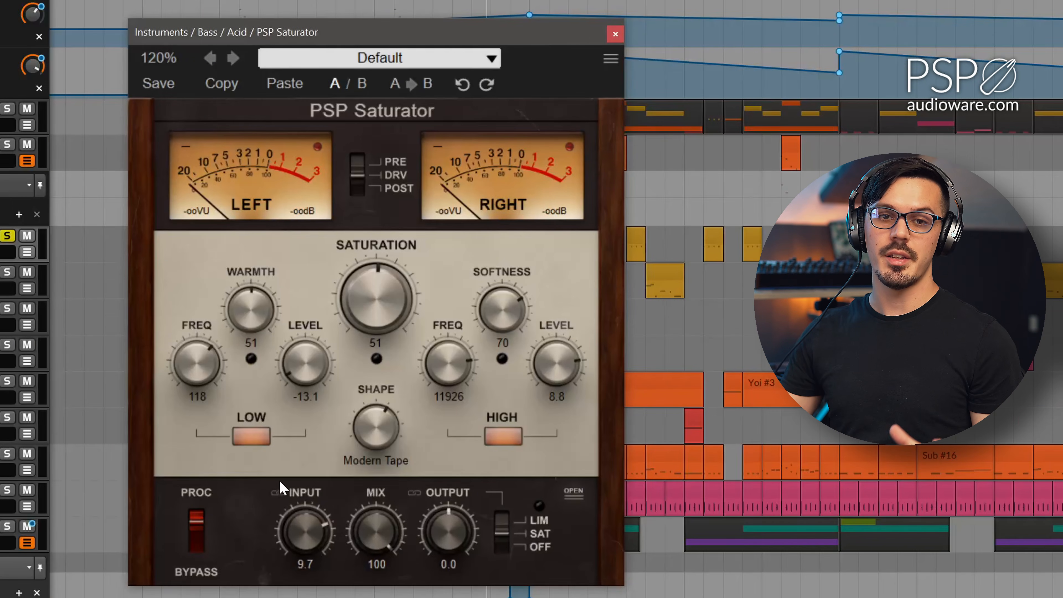
Compare the Acid track with the saturator bypassed and active, and play the processed sound soloed.
click(191, 522)
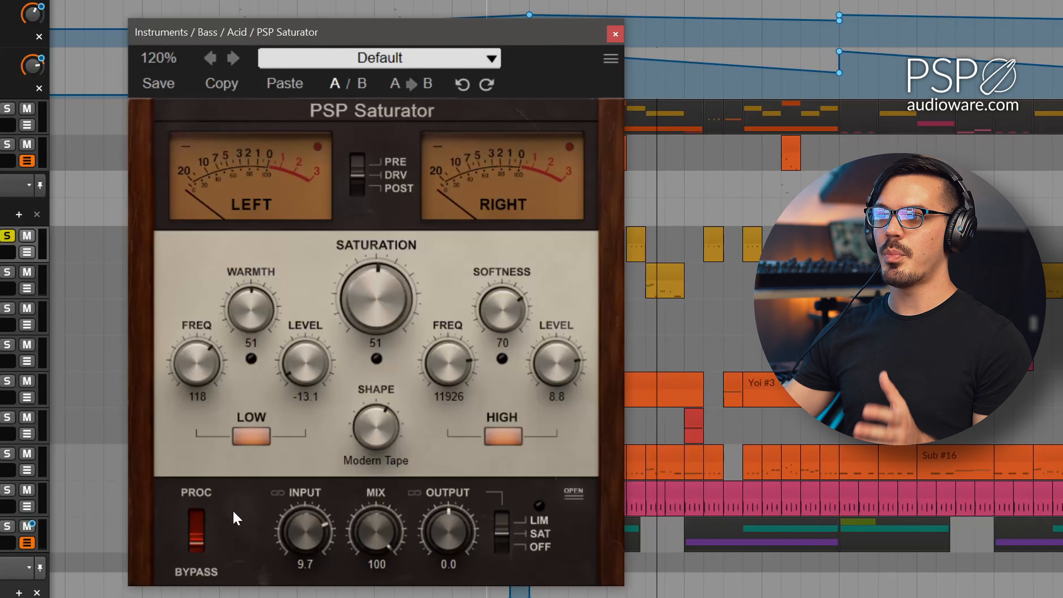
click(11, 235)
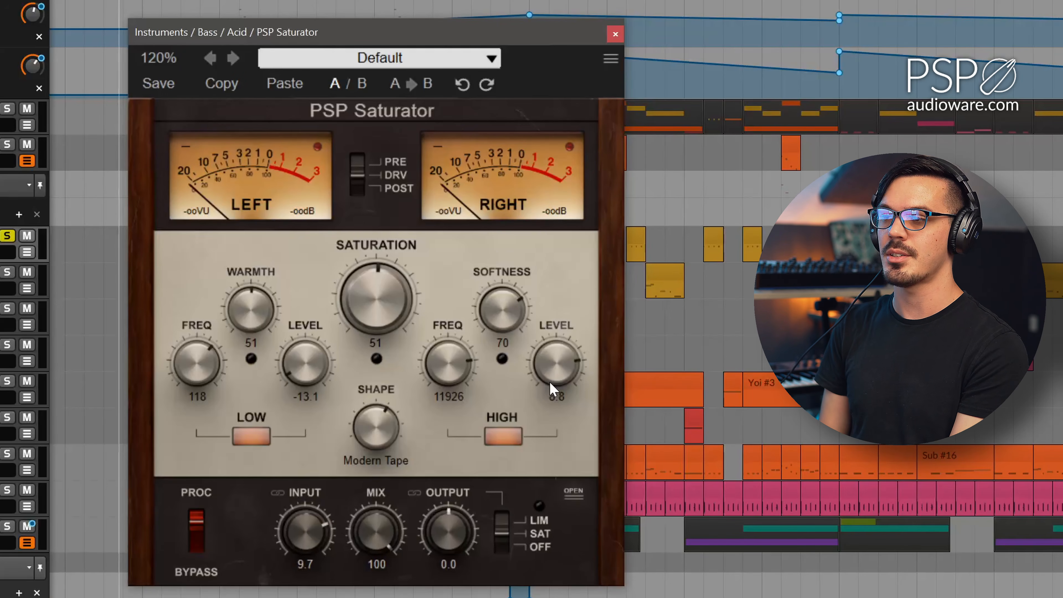
key(space)
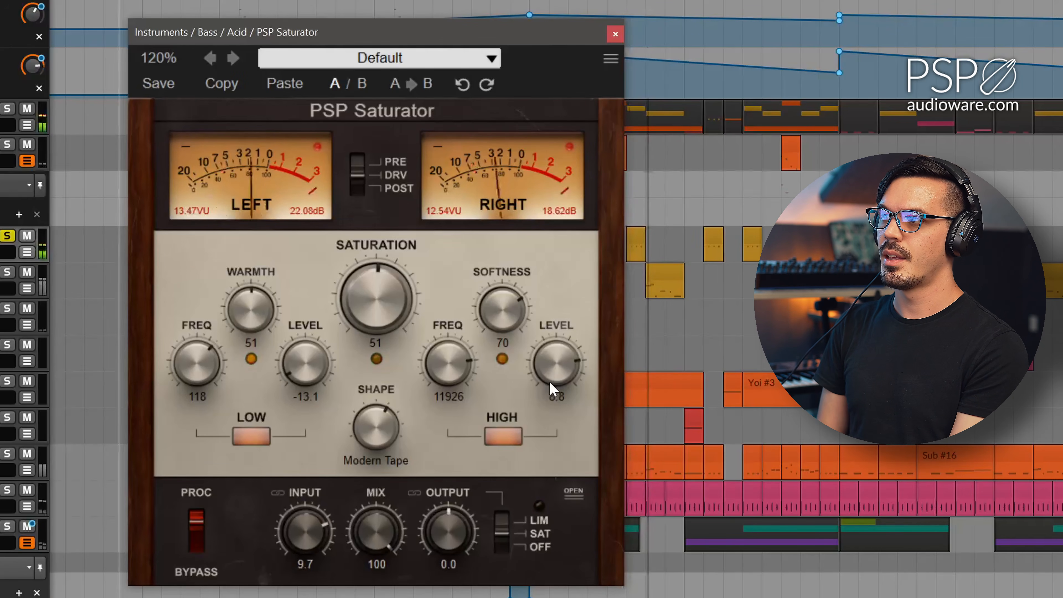
key(space)
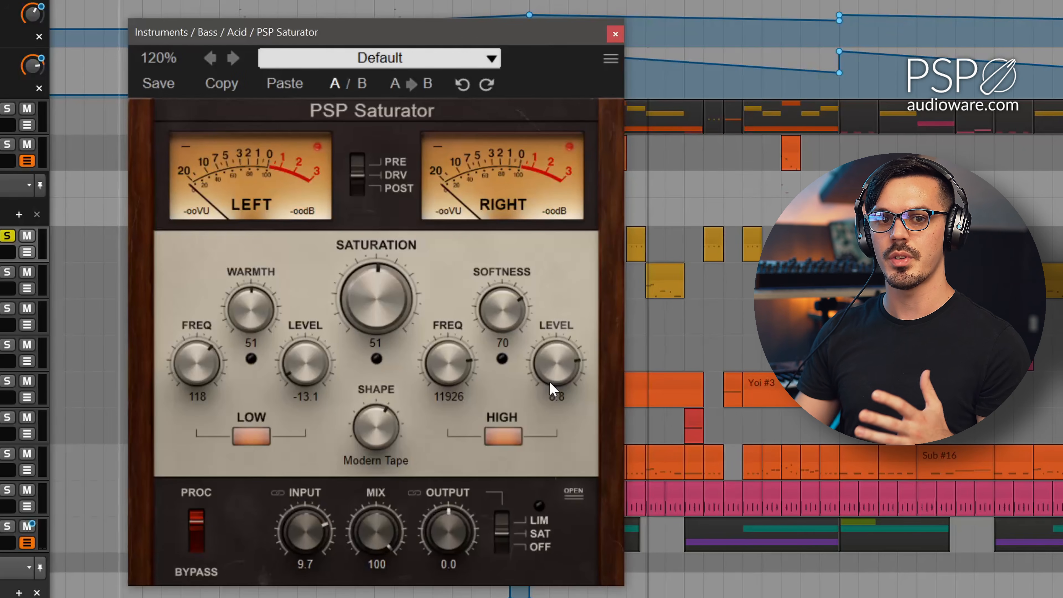
Unsolo the Acid track and play the saturated sound within the full mix.
click(11, 239)
key(space)
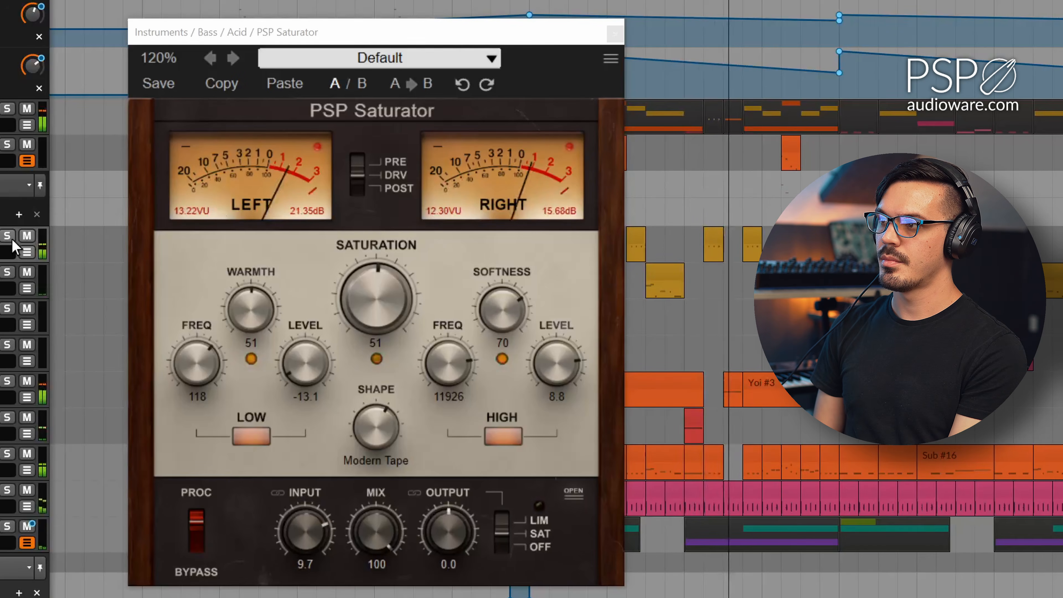
key(space)
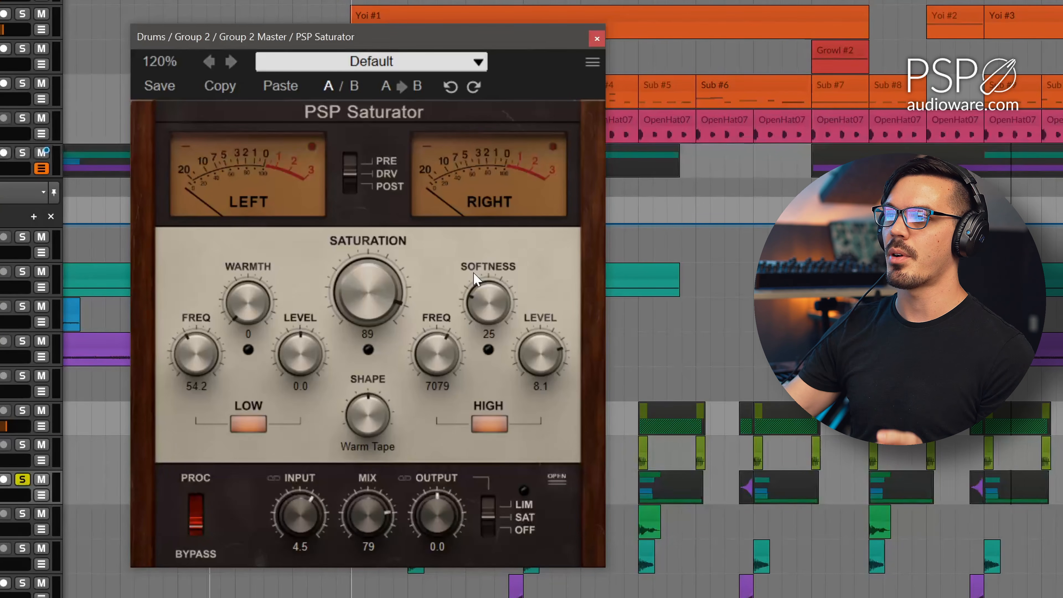
Activate the saturator on the drums' Group 2 Master, set its Mix to 100 and play the soloed group.
click(197, 512)
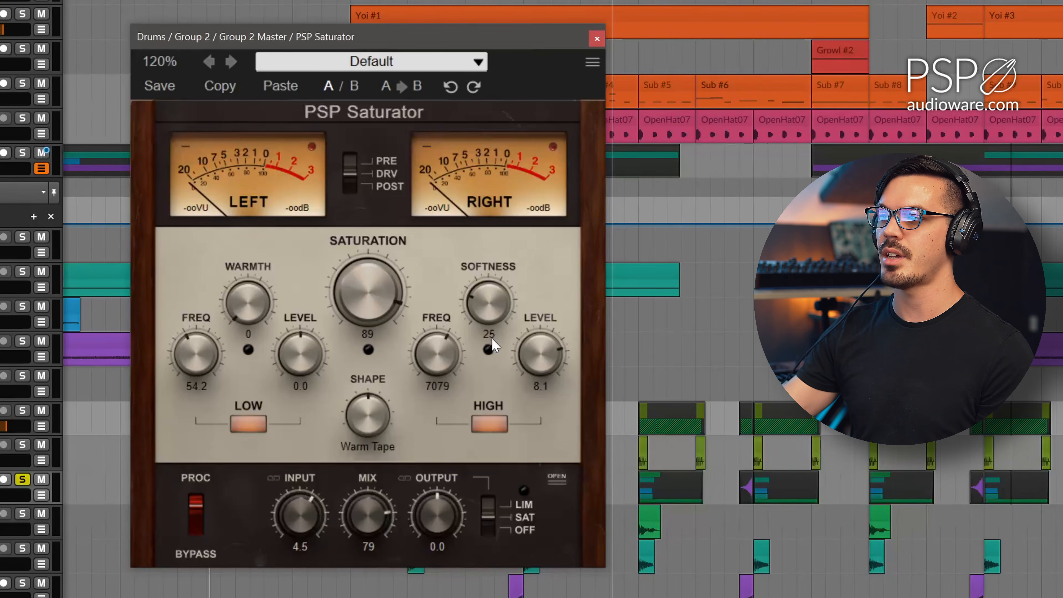
scroll(370, 492, up, 1)
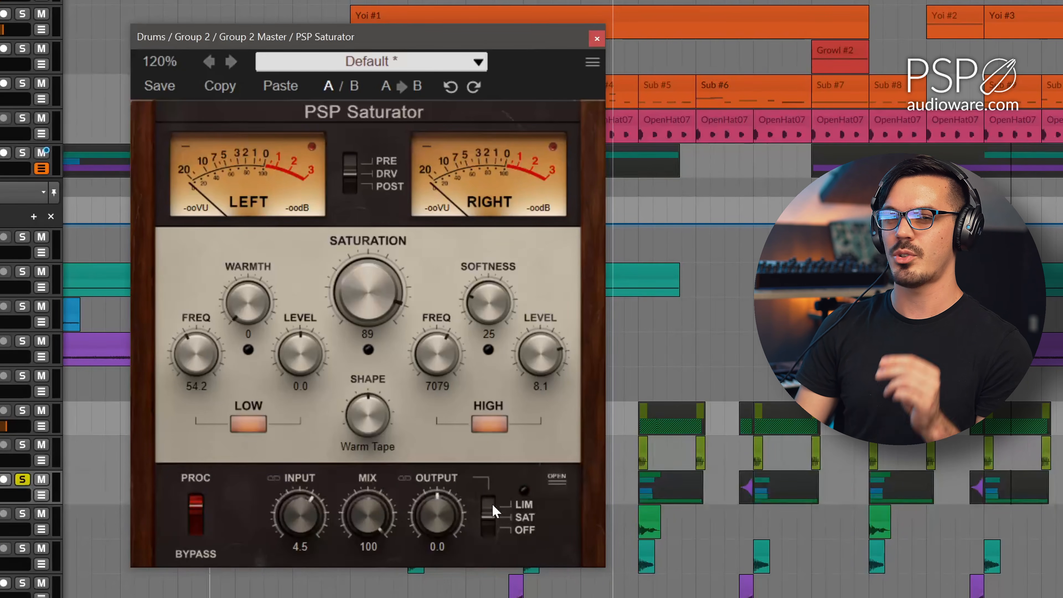
key(space)
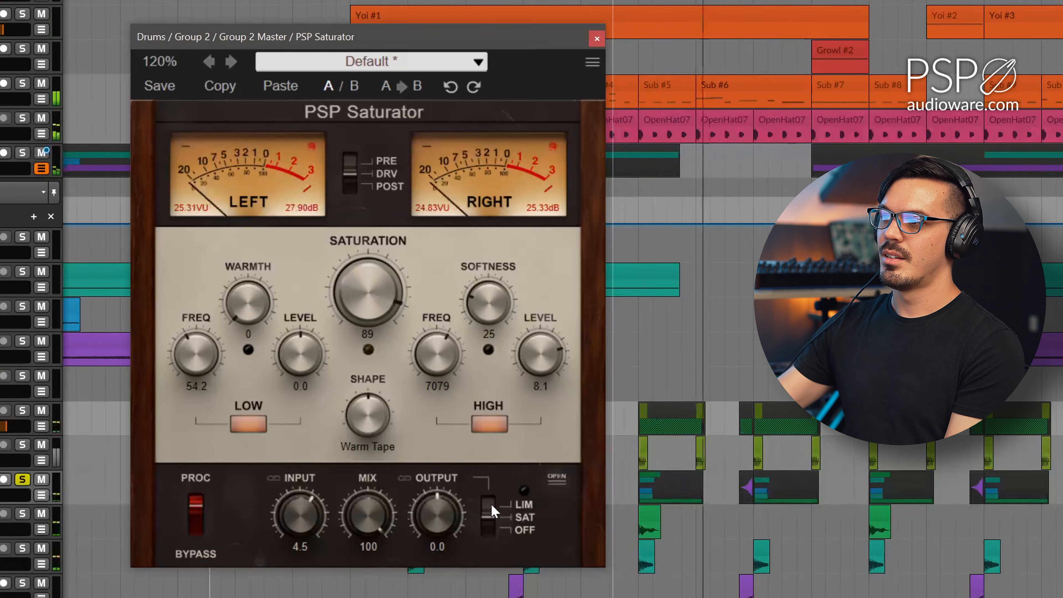
key(space)
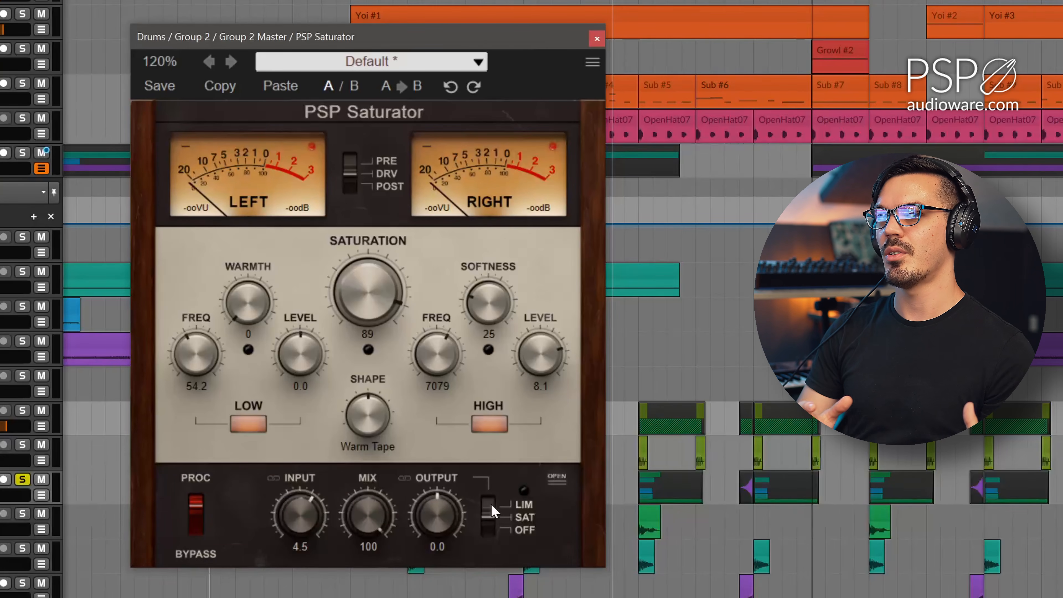
Adjust the Mix of the Group 2 Master saturator to 69 during soloed playback, and stop playback.
drag(381, 505, 381, 509)
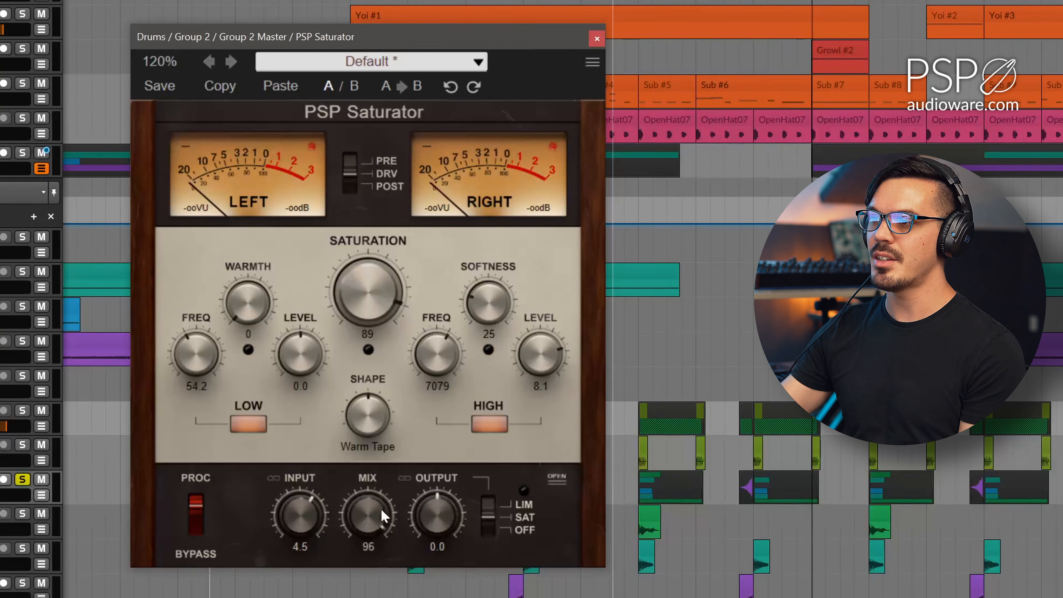
key(space)
drag(371, 515, 371, 504)
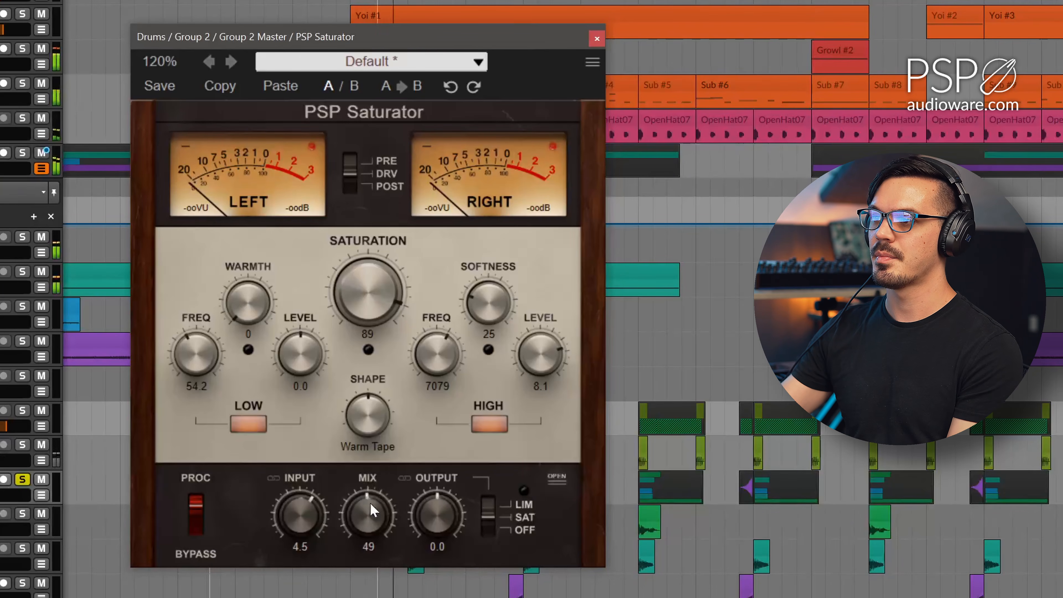
mouse_move(370, 477)
mouse_down()
mouse_move(369, 349)
mouse_move(376, 473)
mouse_up()
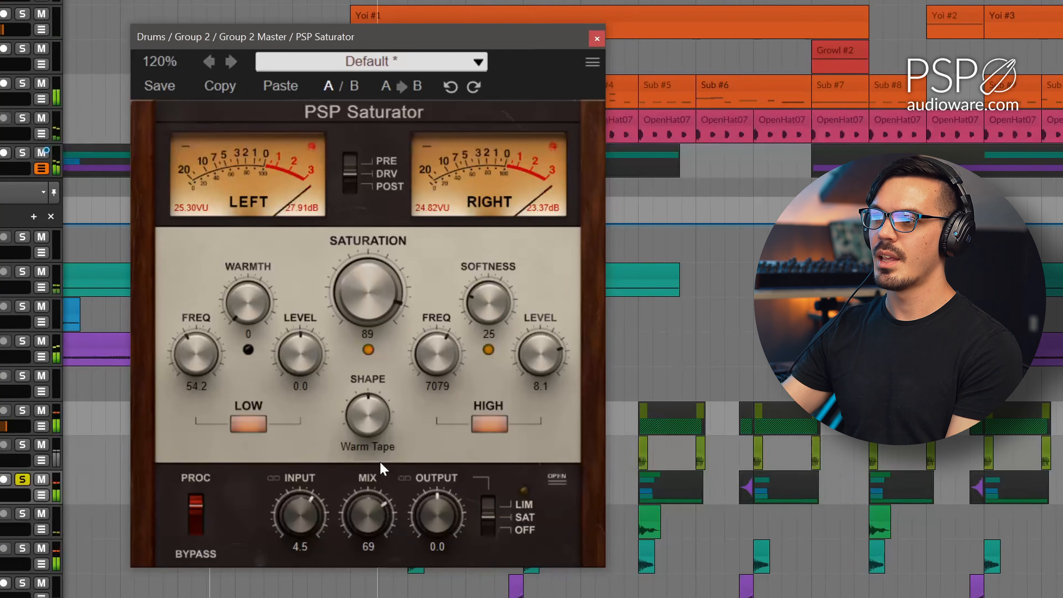
key(space)
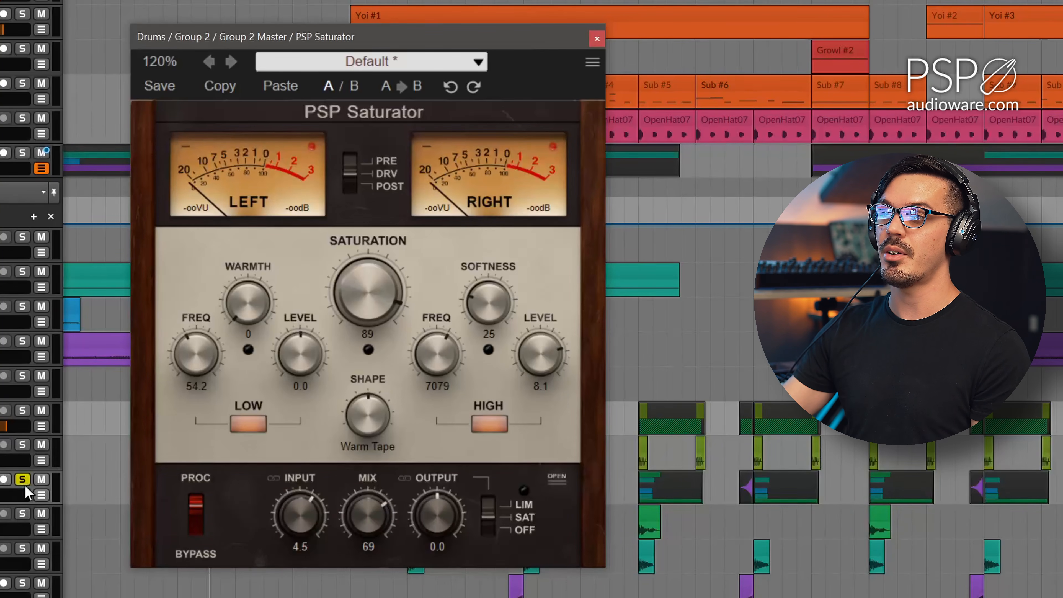
Unsolo the drums' Group 2 and compare the full mix with its saturator bypassed and active.
click(197, 517)
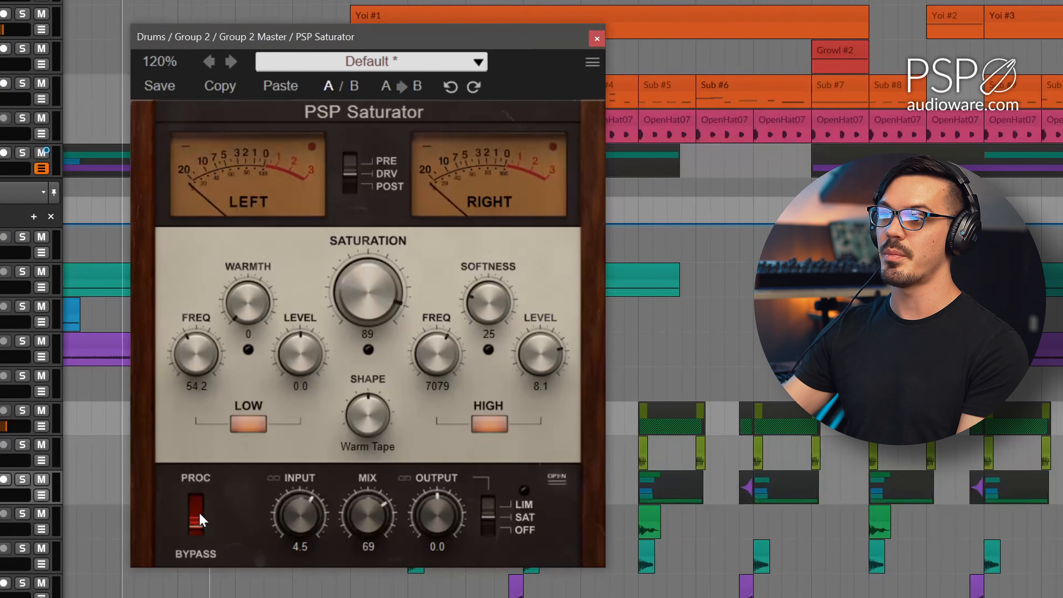
key(space)
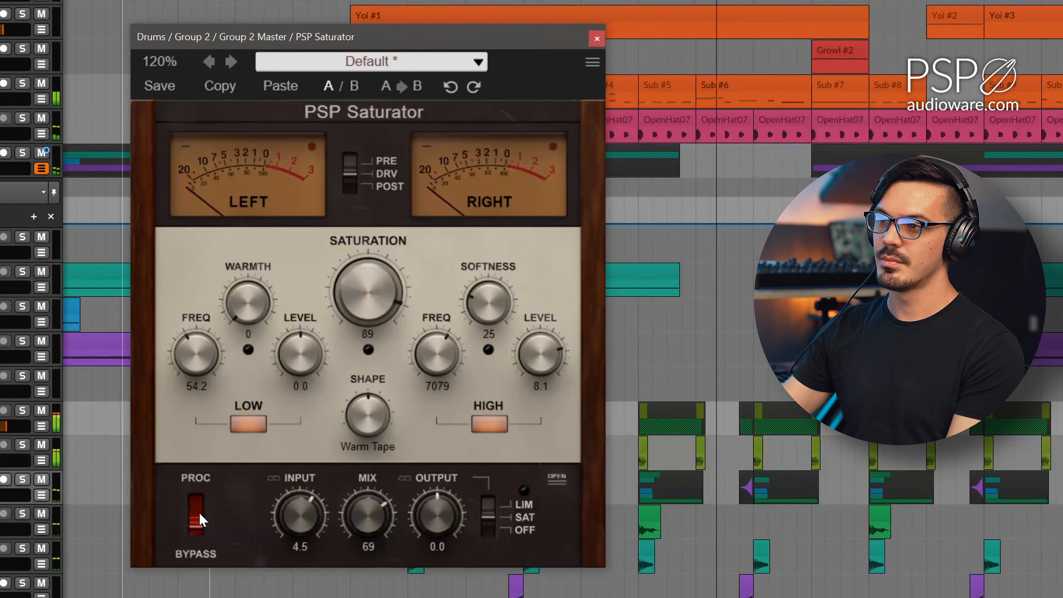
key(space)
click(197, 513)
key(space)
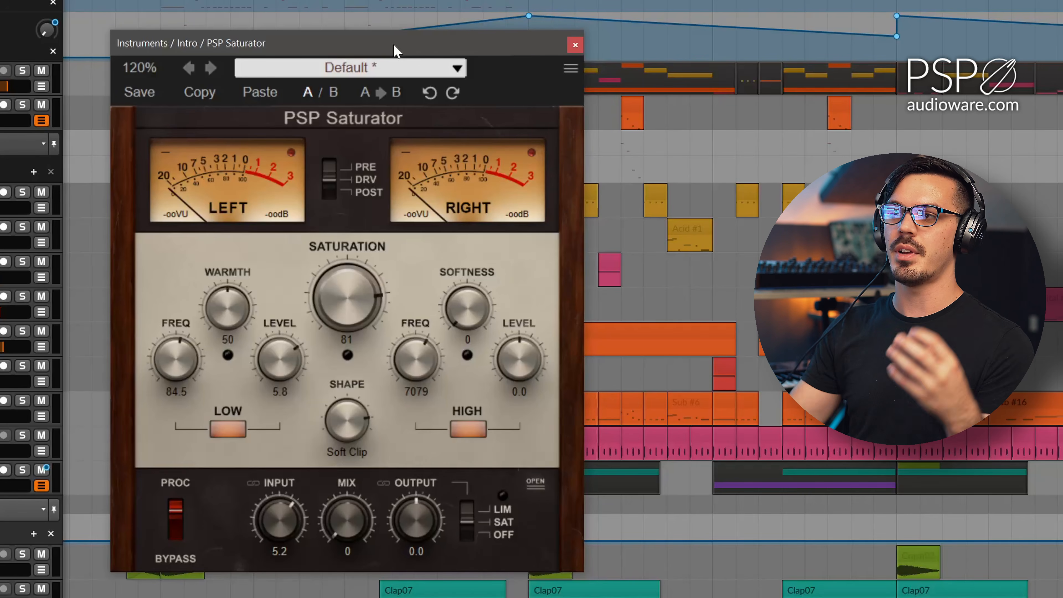
Play the Intro instrument track with its PSP Saturator processing and Mix automation to hear the saturation build up.
click(176, 520)
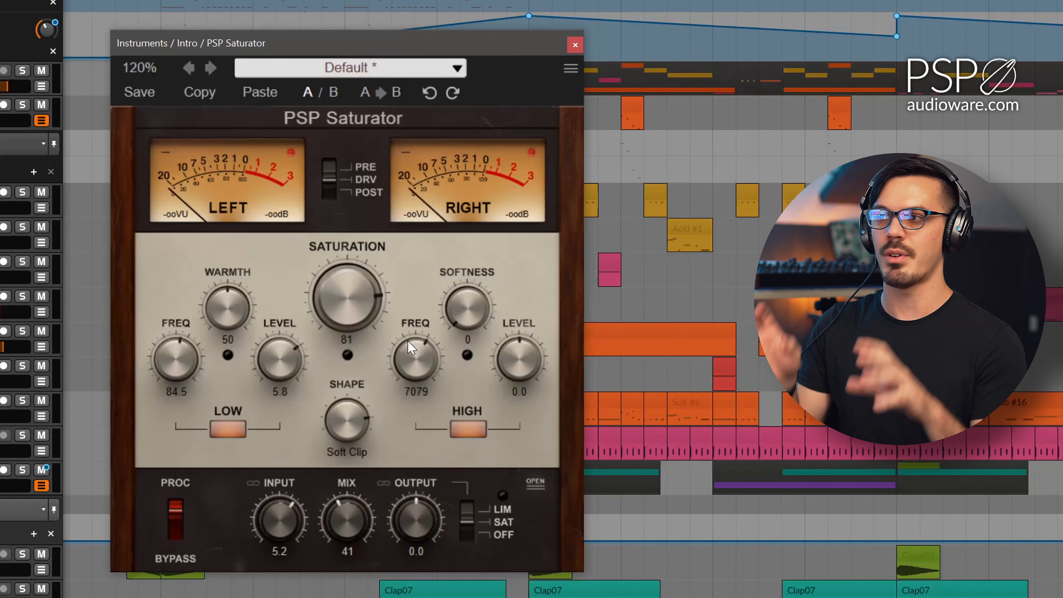
key(space)
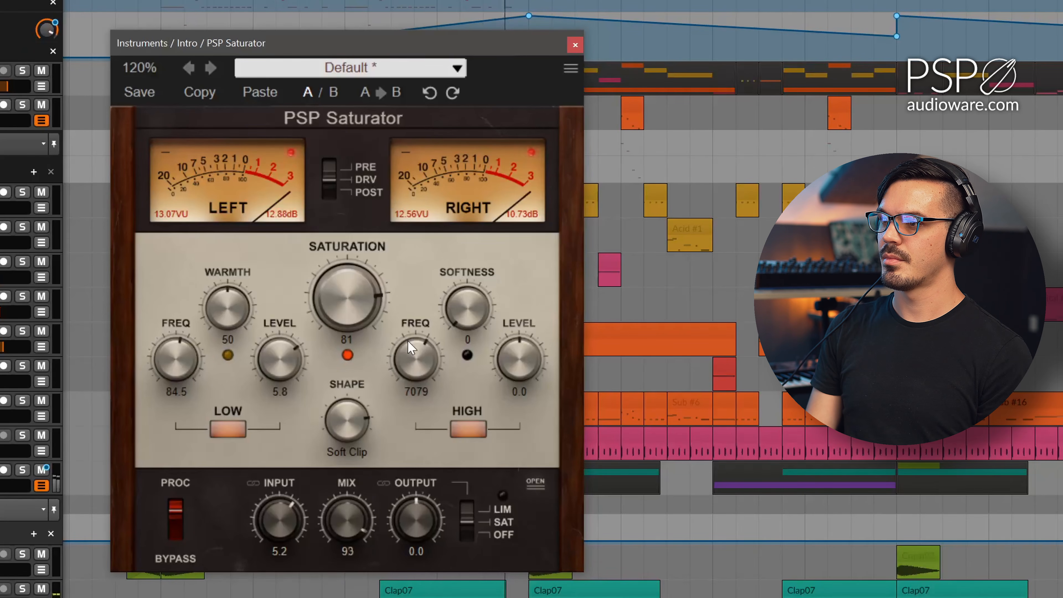
key(space)
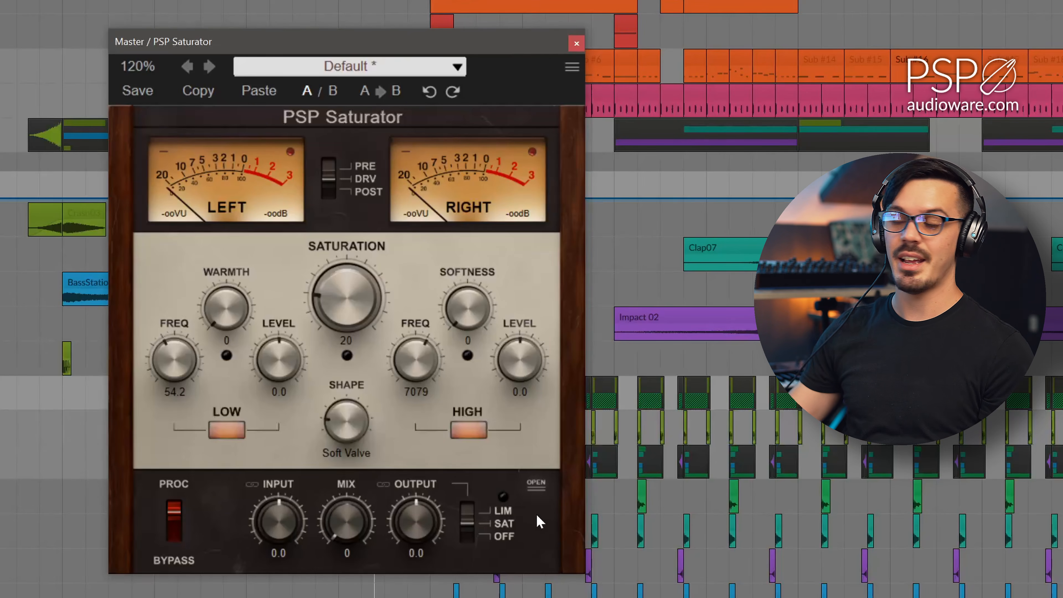
Open the extended settings of the Master's PSP Saturator to examine the FAT option, and close them.
click(537, 485)
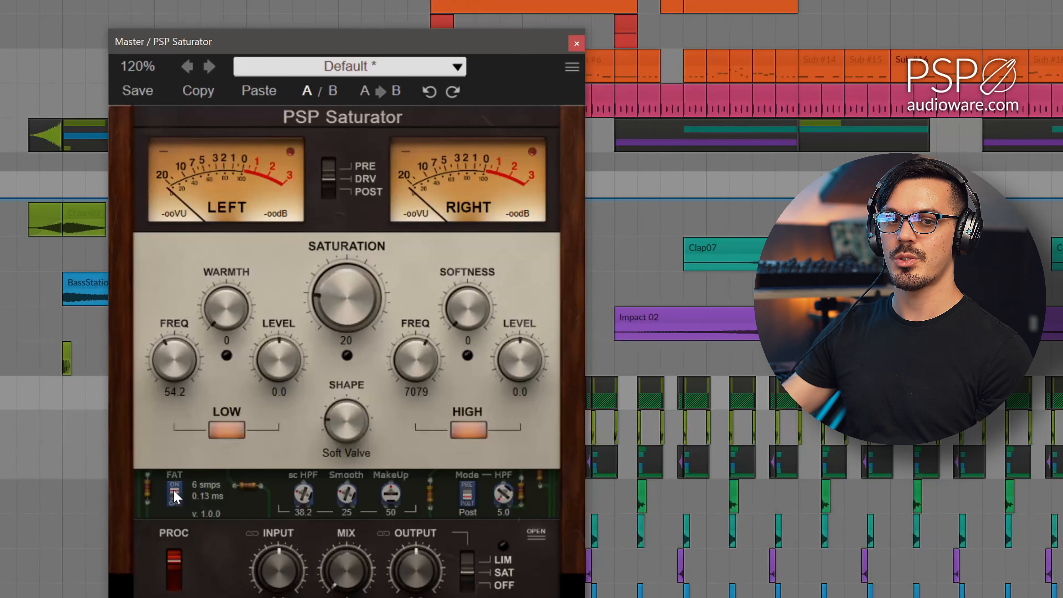
click(541, 537)
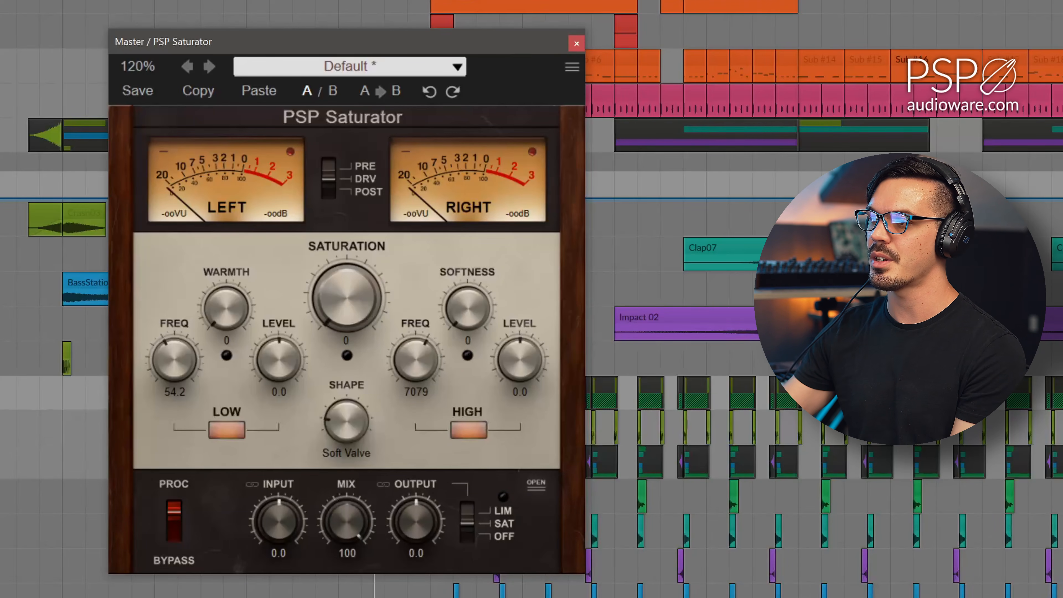
Dial in the Master saturator's Saturation at 28, Warmth at 29, low Freq at 65.8 and low Level at 1.8.
drag(334, 315, 323, 210)
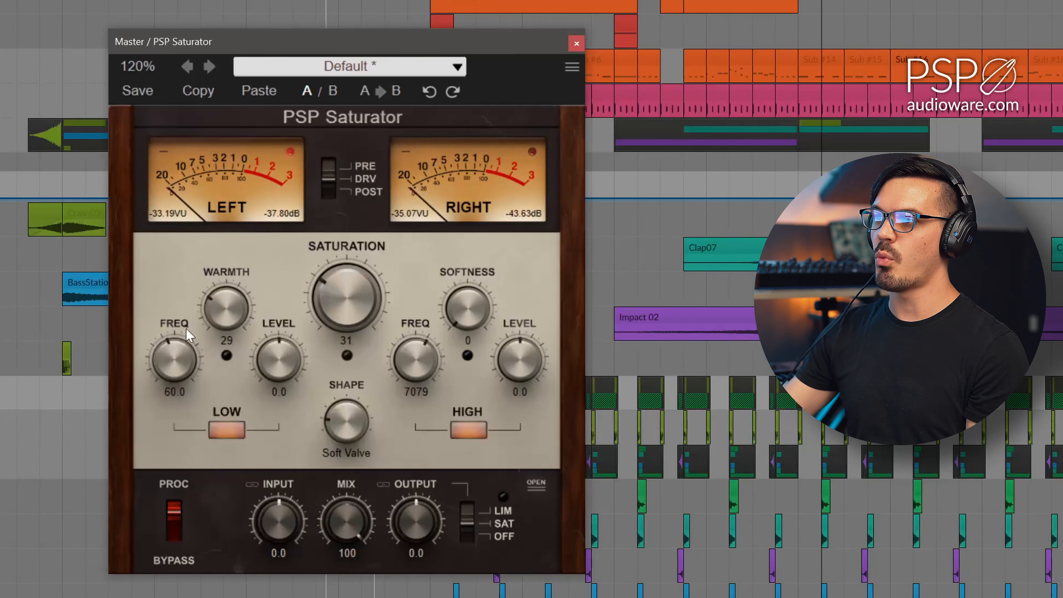
drag(288, 355, 277, 338)
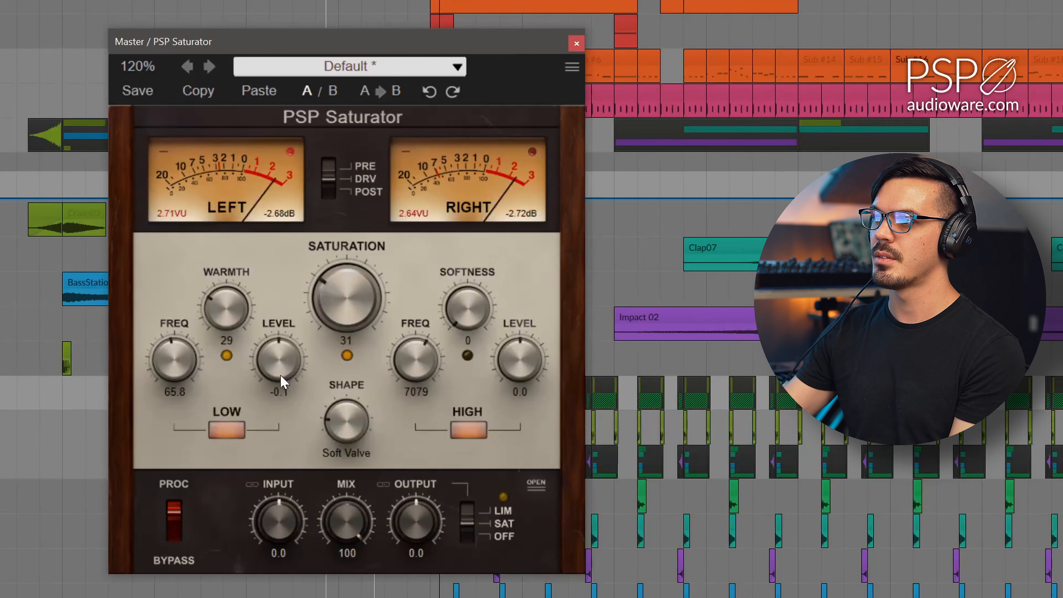
mouse_move(284, 347)
mouse_down()
mouse_move(284, 333)
mouse_move(280, 353)
mouse_up()
drag(345, 320, 345, 326)
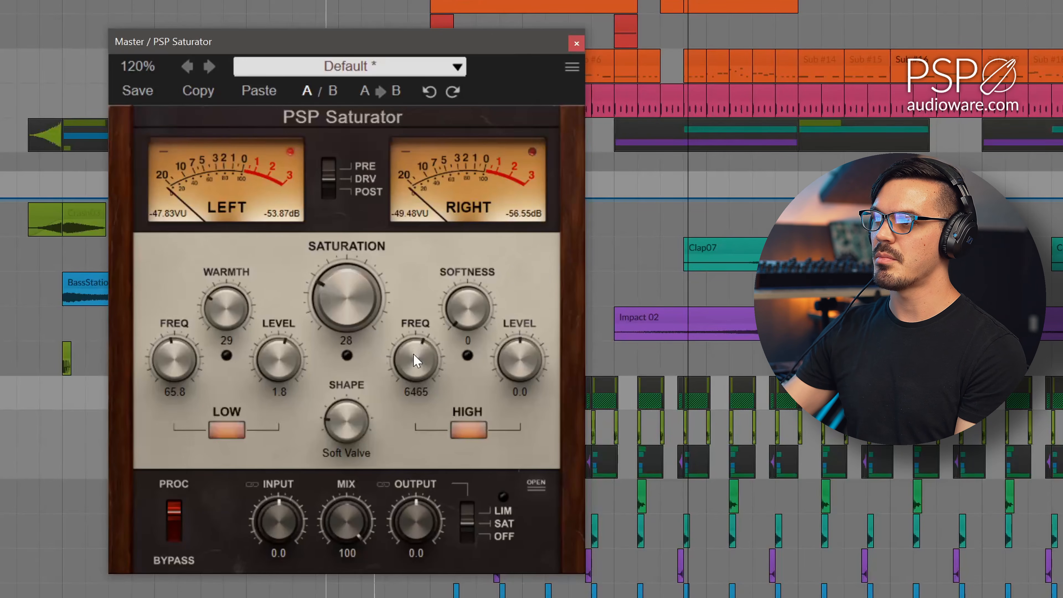
Shape the Master saturator's high band with Freq 6766, Level 3.7 and Softness 20 during playback.
key(space)
drag(503, 361, 502, 323)
drag(434, 354, 425, 384)
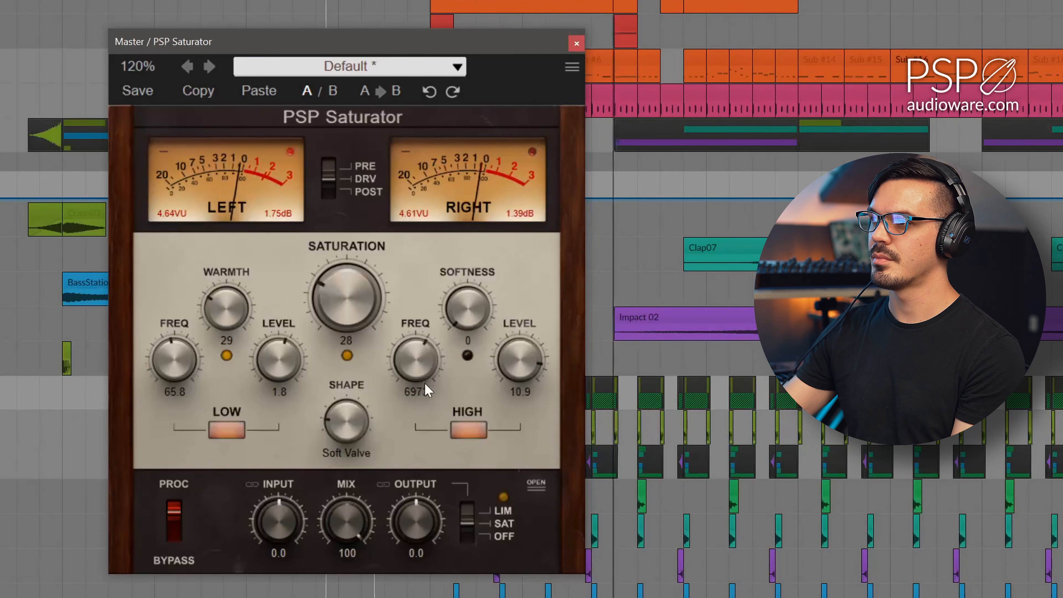
drag(530, 376, 519, 428)
drag(476, 347, 476, 331)
Fine-tune the Master to Warmth 31, Saturation 30 and low Level 1.4 while comparing it with bypass, and stop playback.
drag(251, 317, 230, 312)
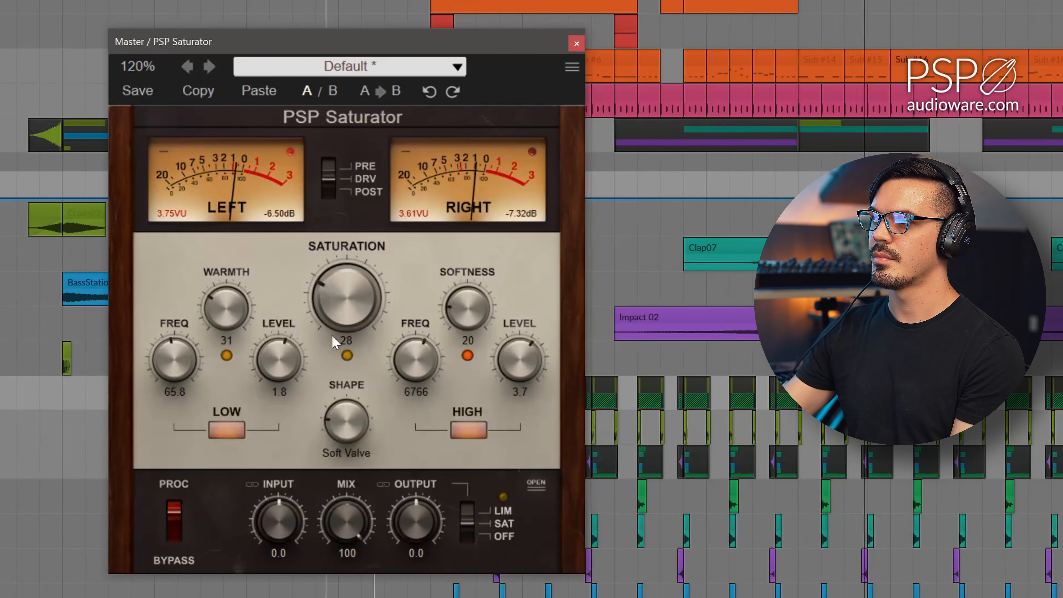
drag(340, 317, 340, 312)
click(179, 517)
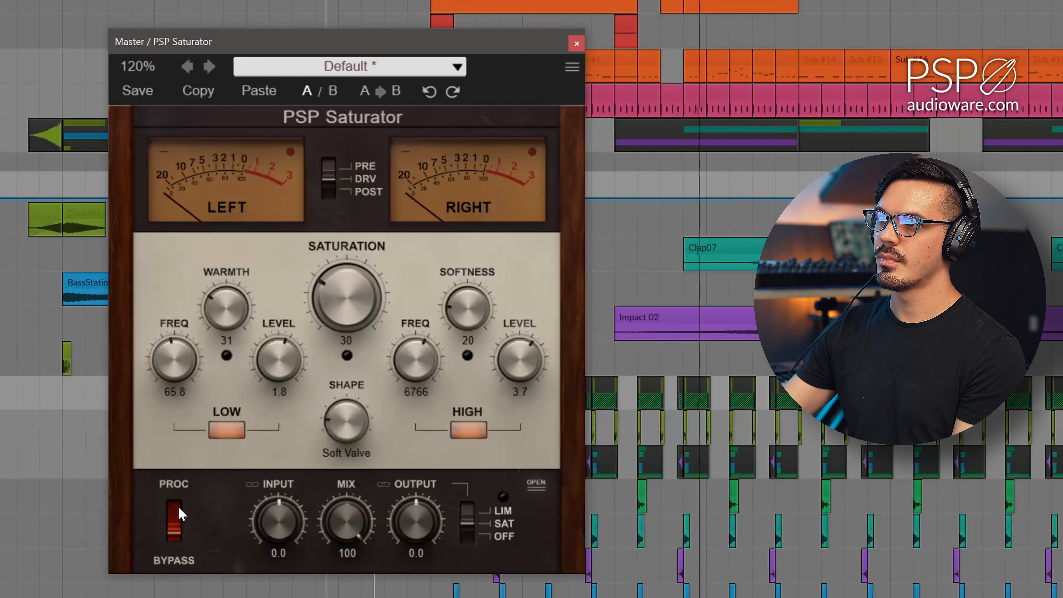
click(181, 515)
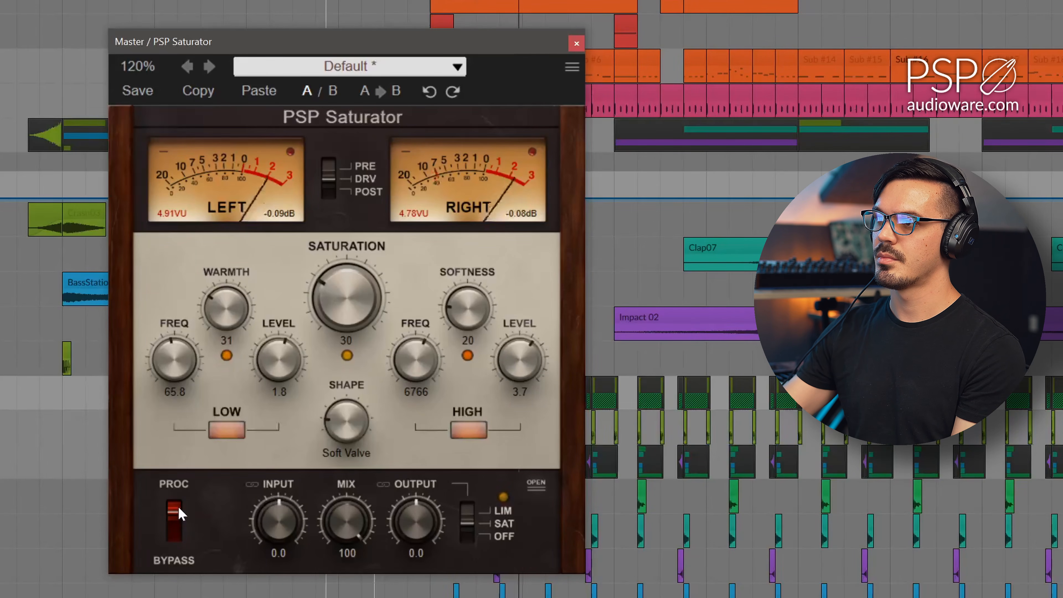
drag(287, 370, 290, 380)
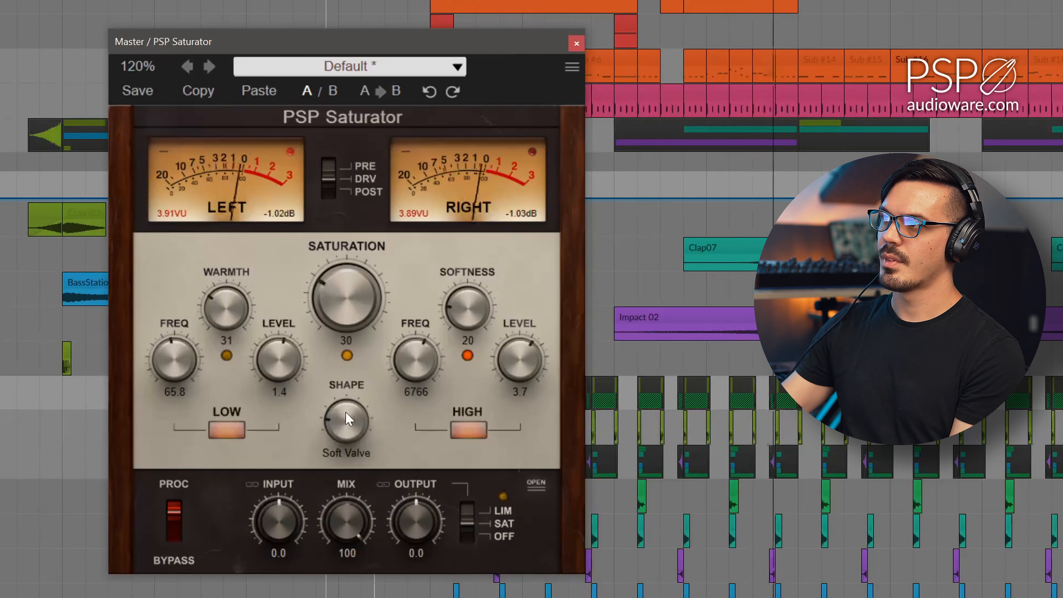
key(space)
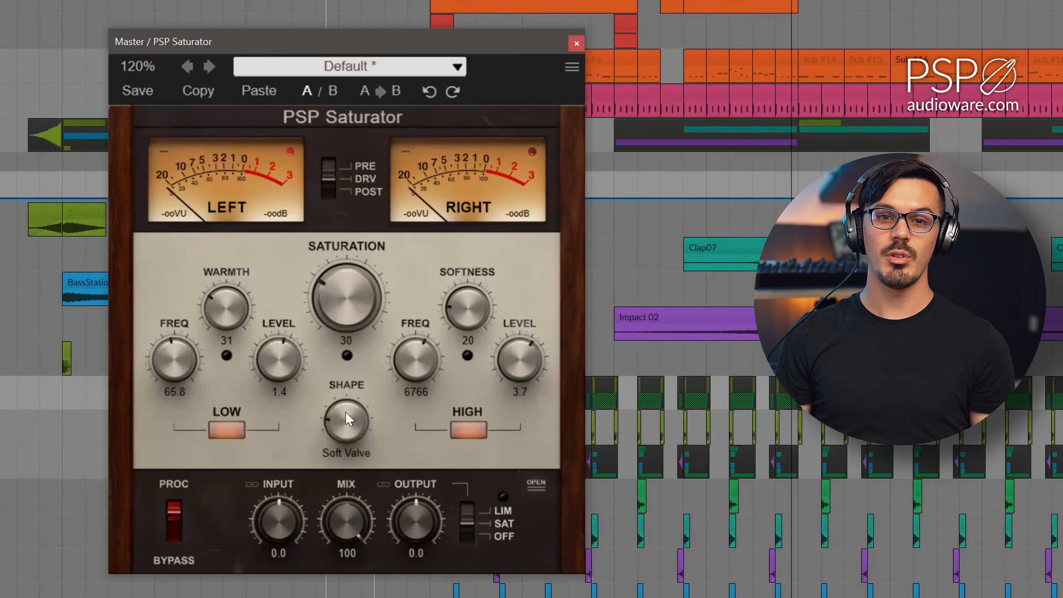